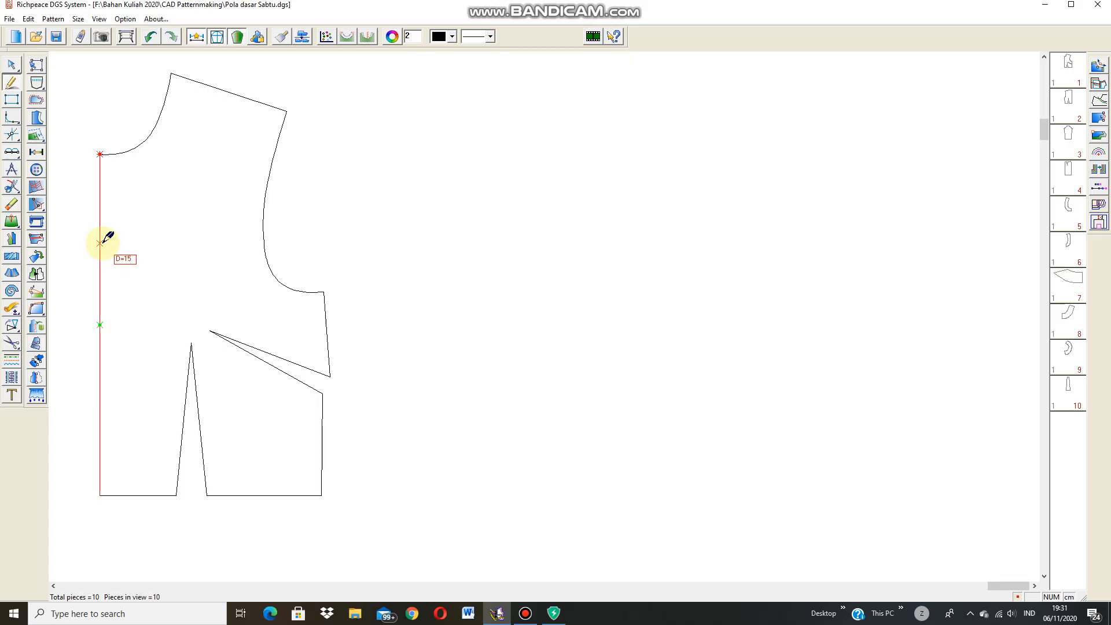
Step: Draw a diagonal line about 19 cm long from the centre front, 15 cm below the neckline, up to the armhole curve
click(100, 243)
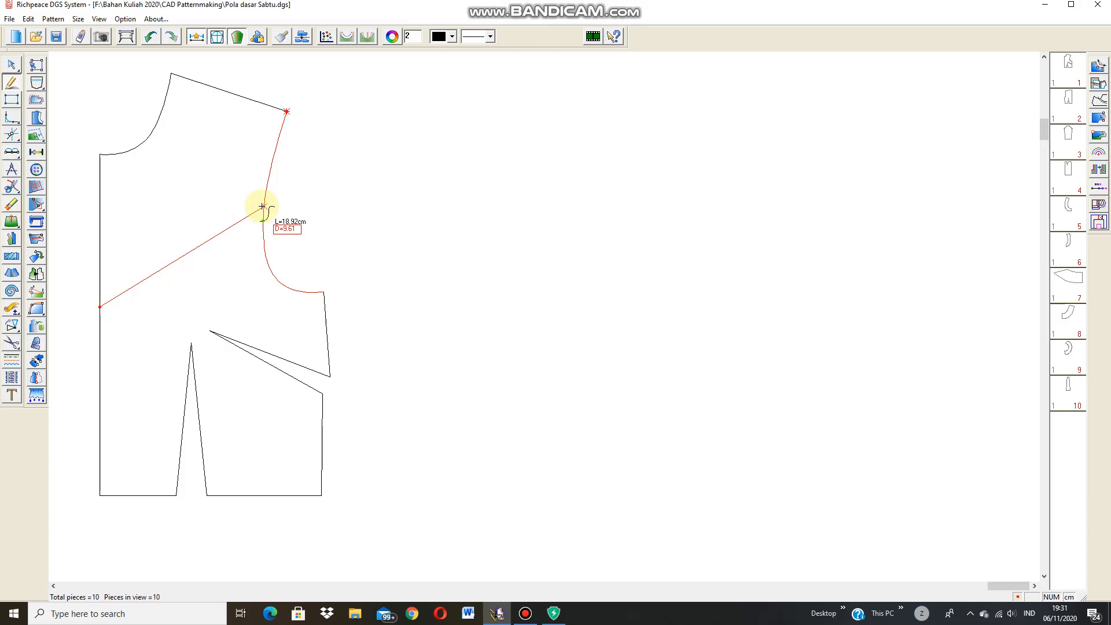
text(1)
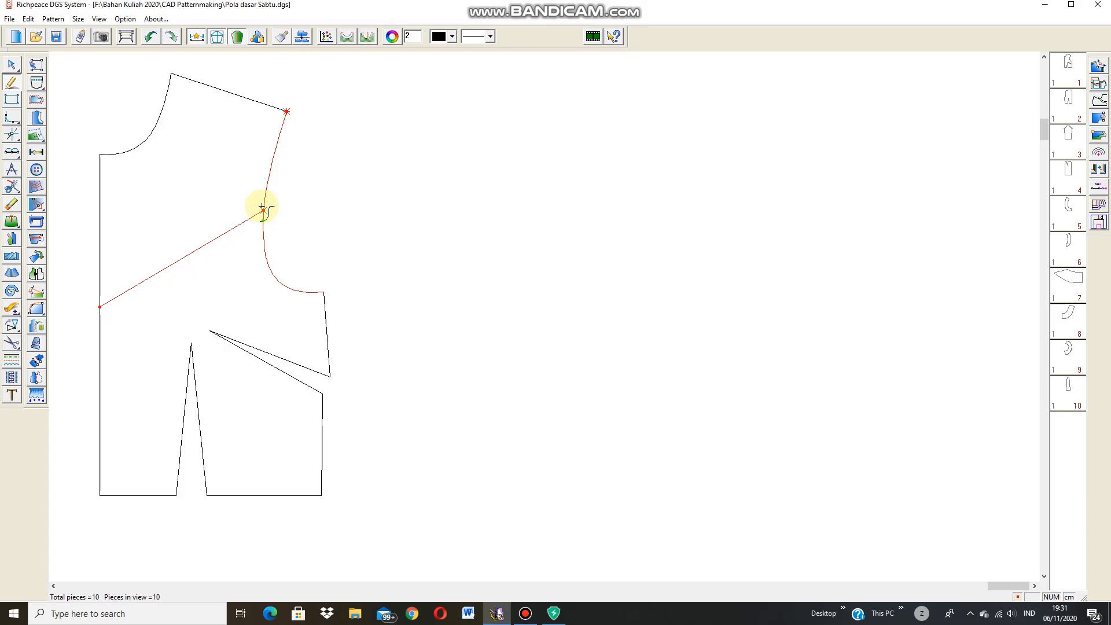
key(Return)
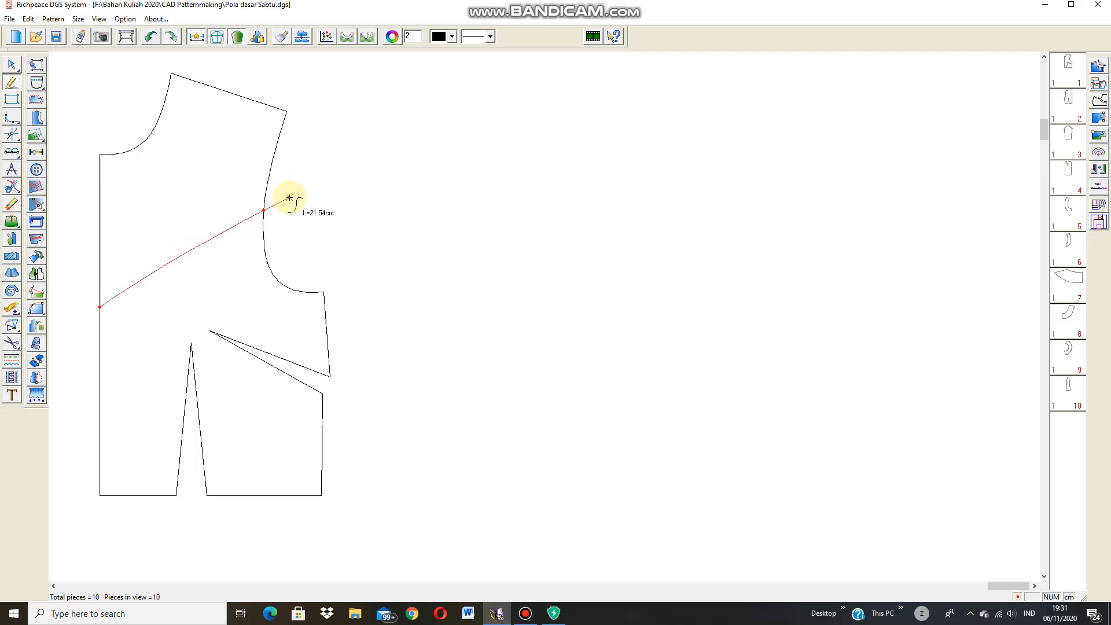
right_click(289, 198)
click(848, 581)
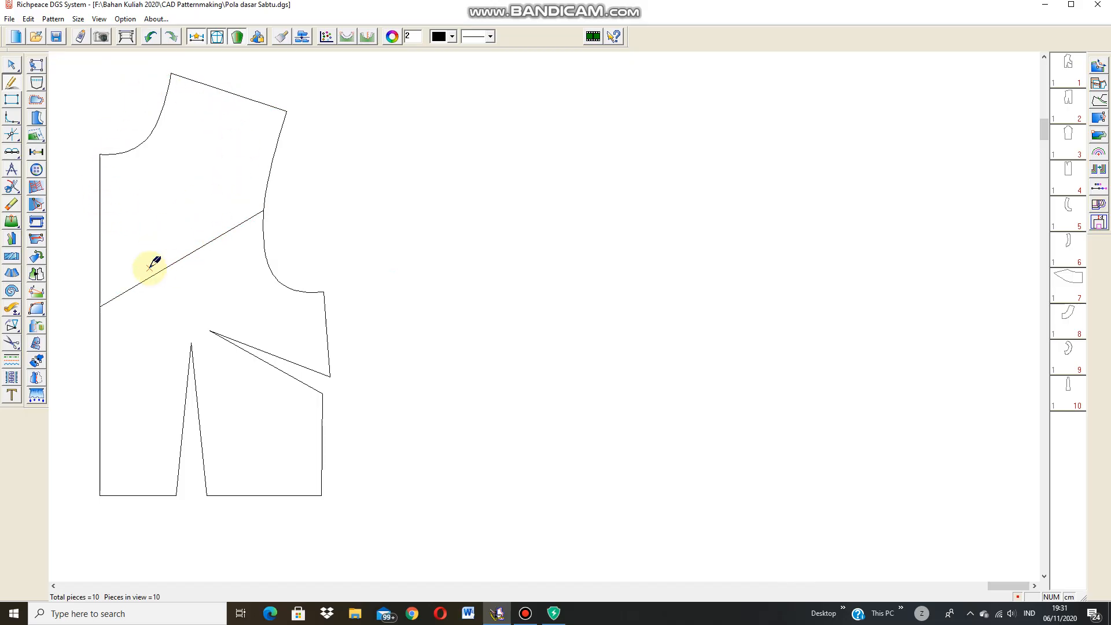
Step: Copy the bodice's neckline, shoulder, armhole, centre-front and diagonal lines to the empty area beside the original pattern
click(12, 325)
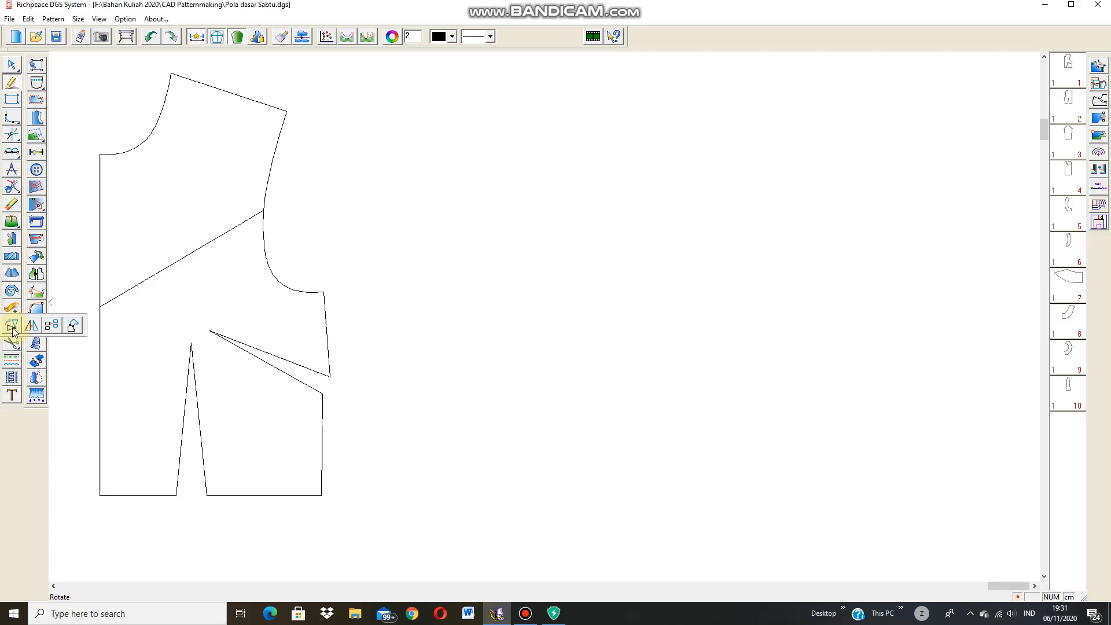
click(57, 328)
drag(74, 69, 286, 261)
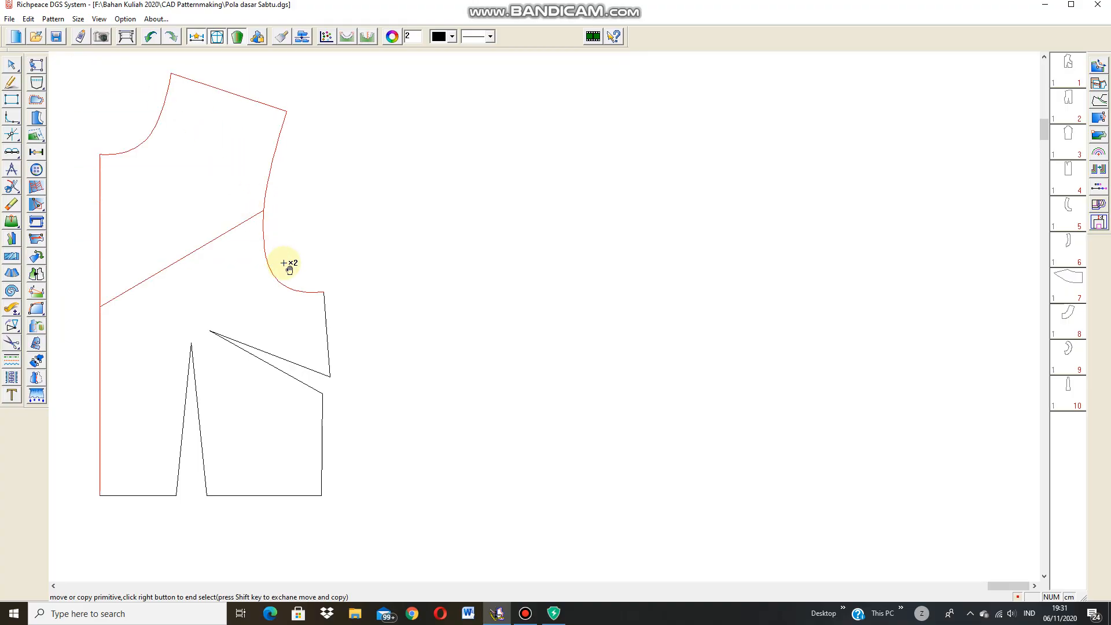
right_click(302, 202)
click(231, 193)
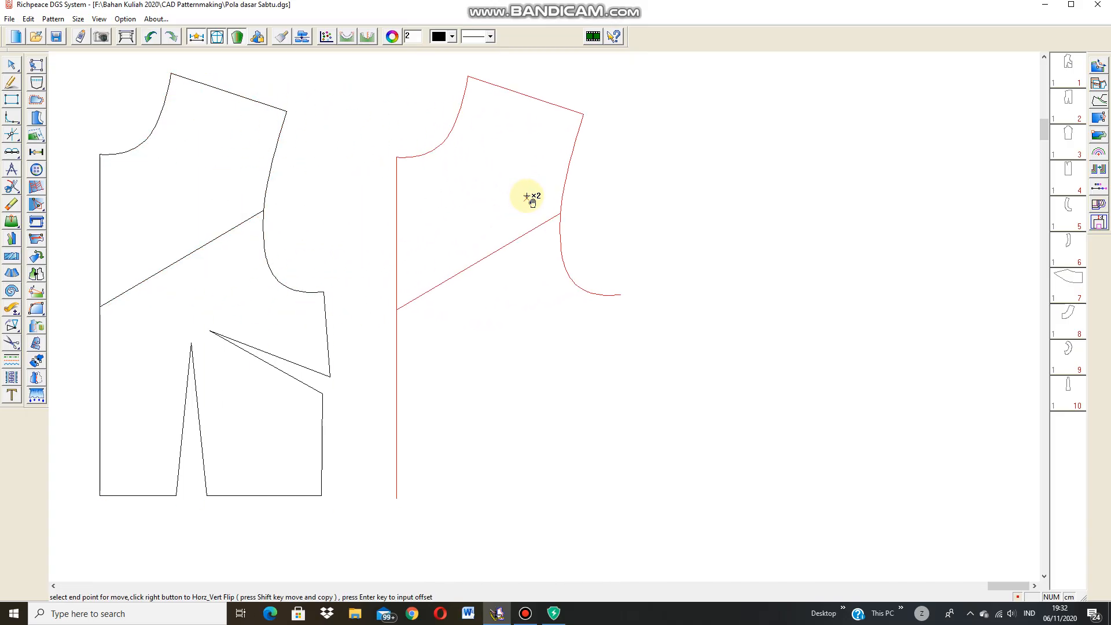
click(526, 195)
click(397, 350)
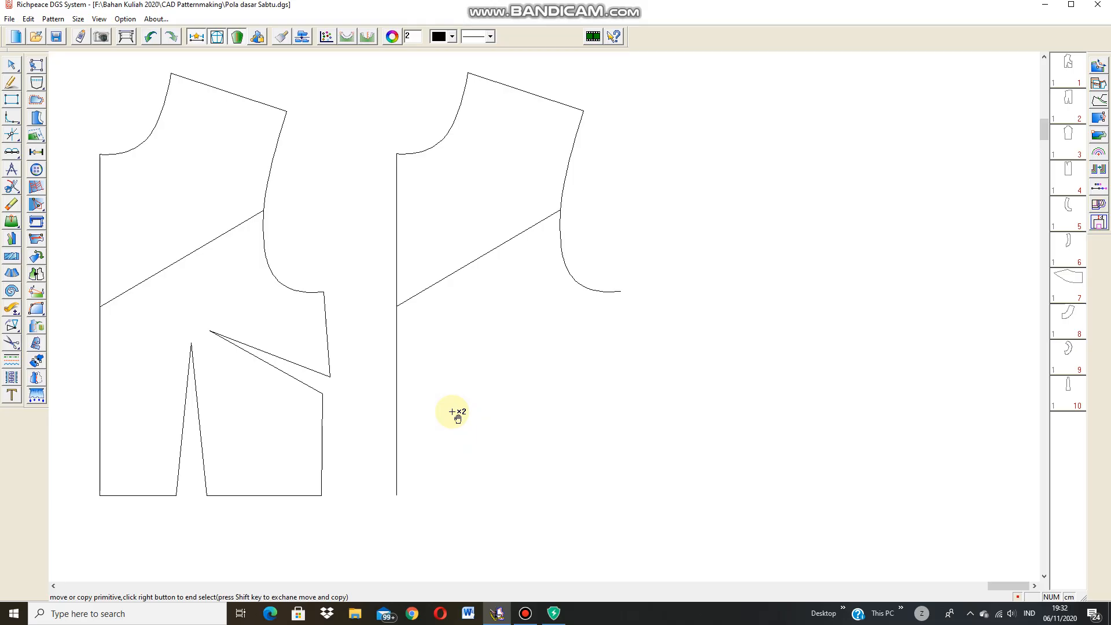
Step: Trim the copy's centre-front line and armhole curve where they meet the diagonal line to form a closed yoke
key(v)
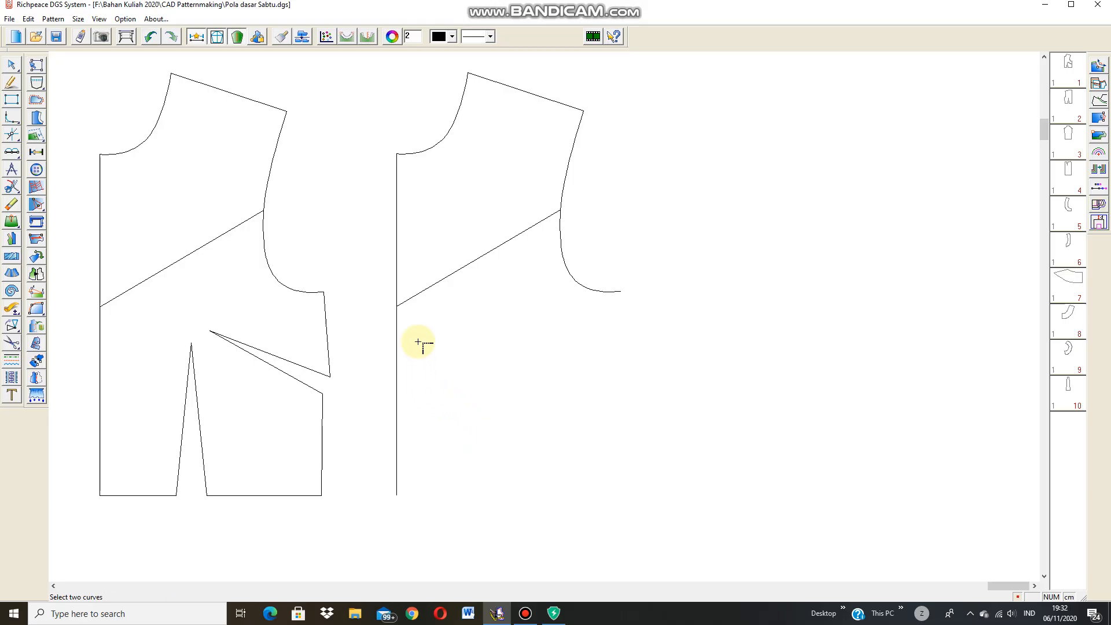
click(395, 274)
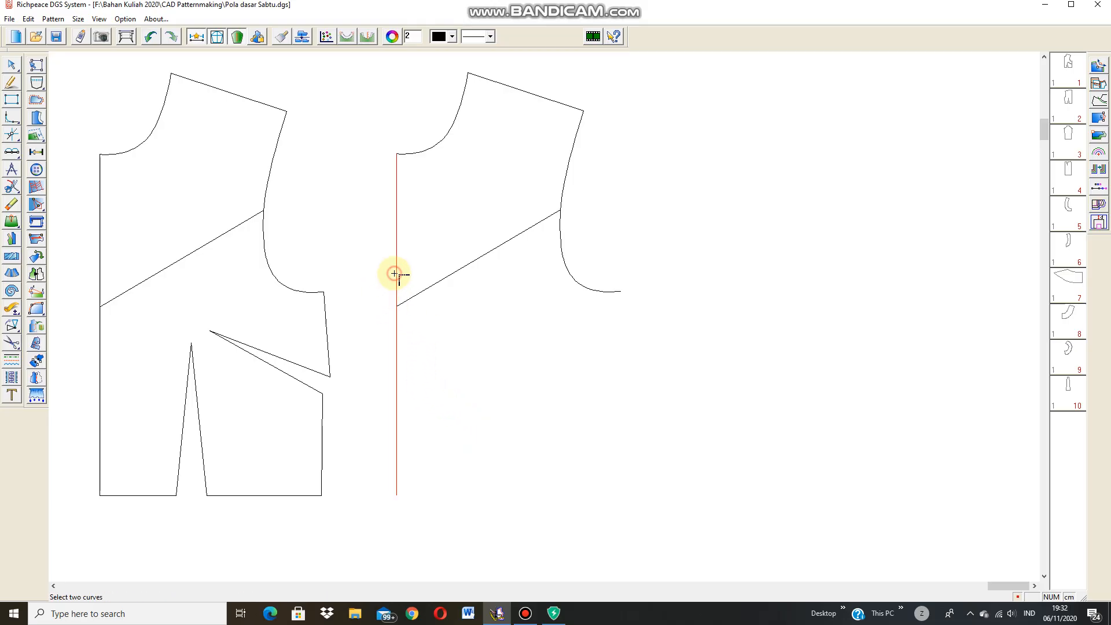
click(420, 289)
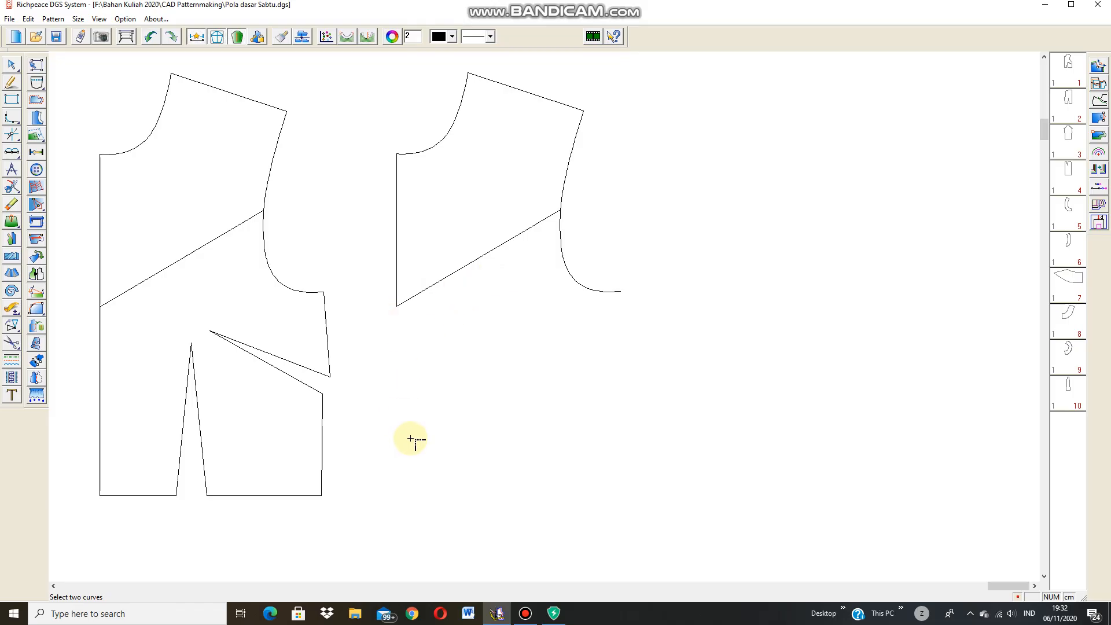
click(565, 170)
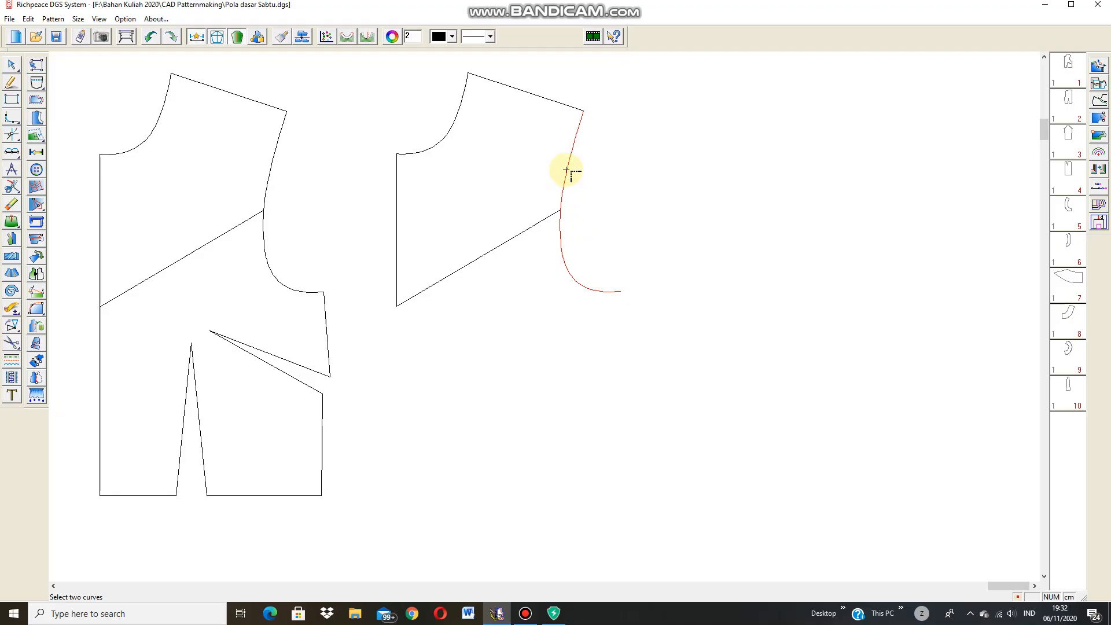
click(541, 221)
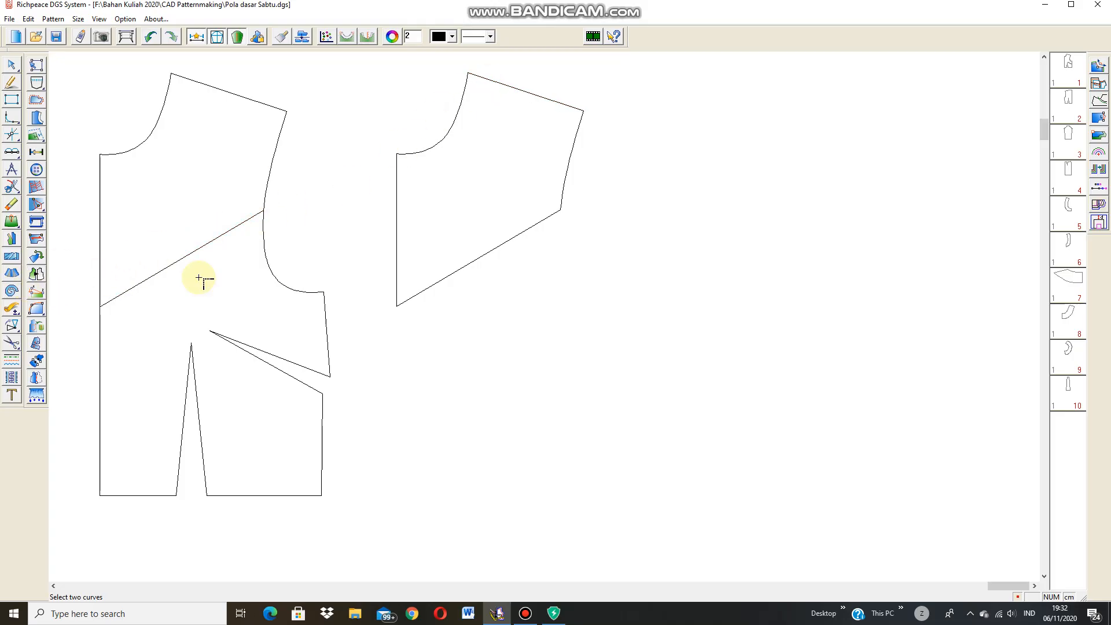
Step: Join the copied yoke's neckline curve and shoulder line into a single curve
click(12, 188)
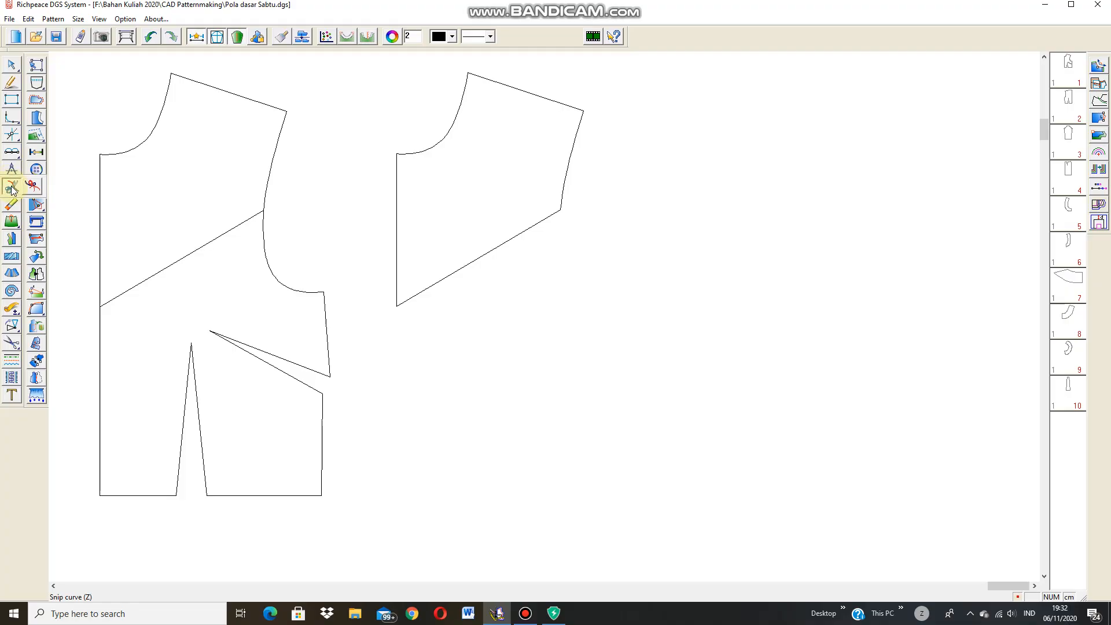
click(439, 152)
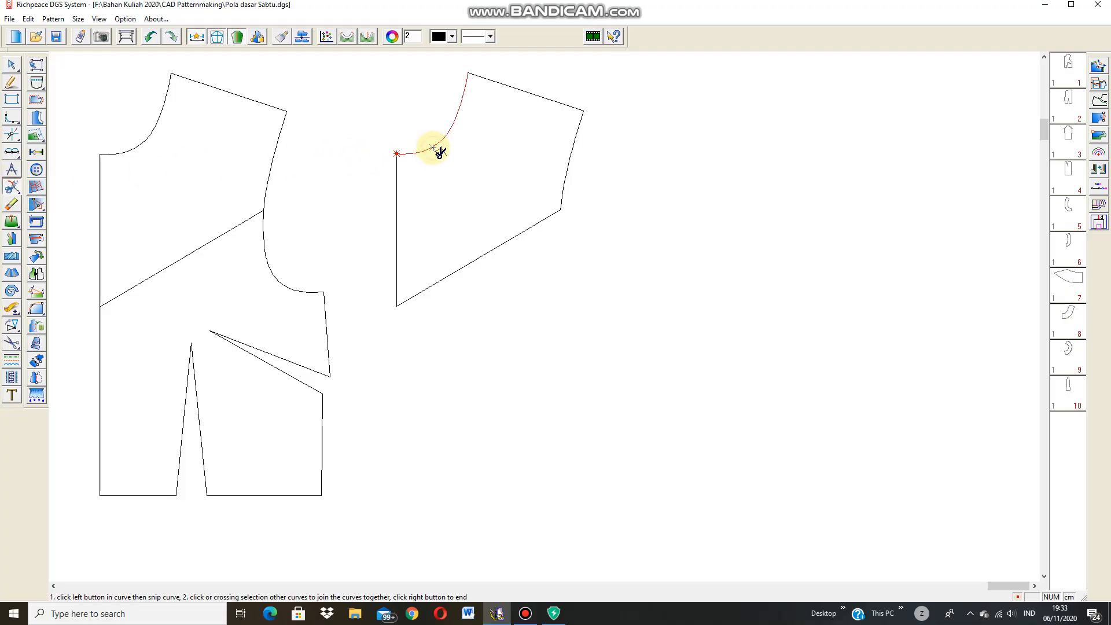
click(498, 84)
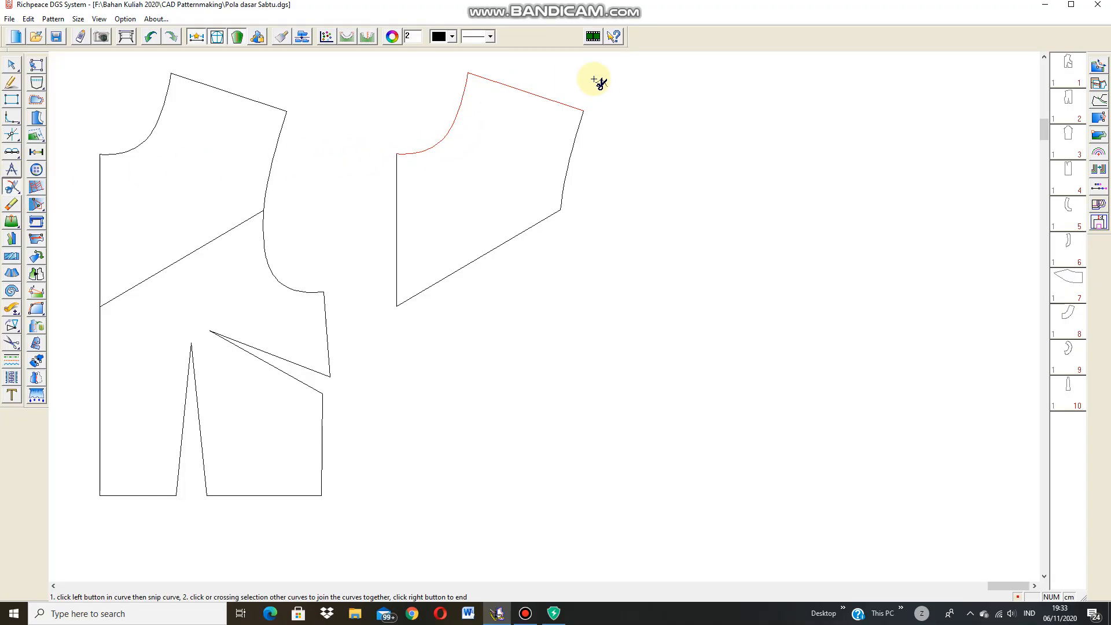
right_click(610, 84)
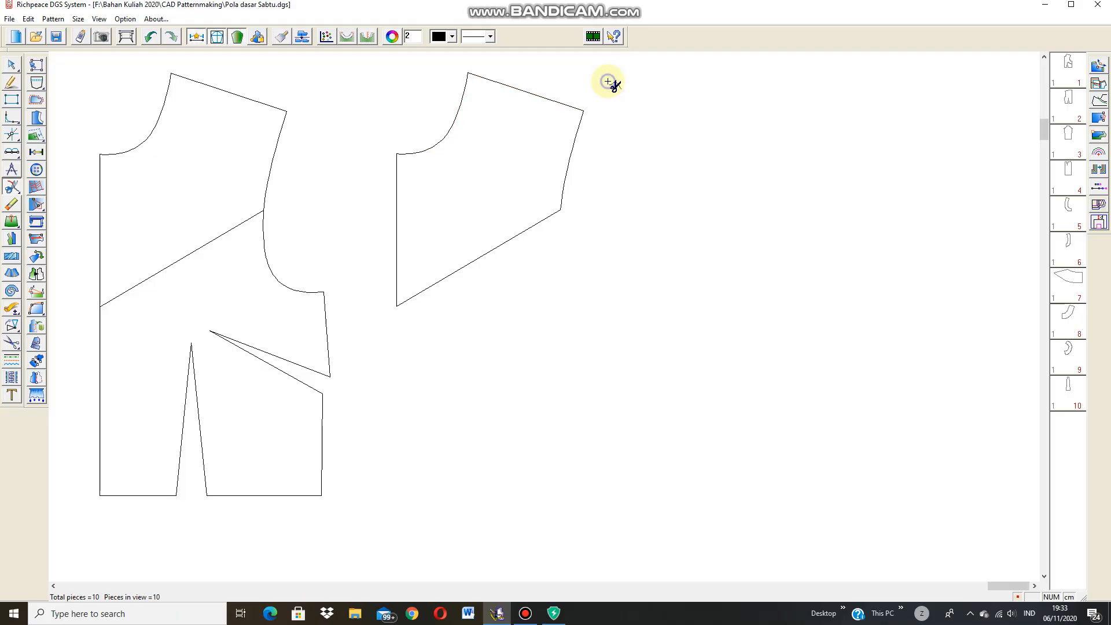
click(550, 101)
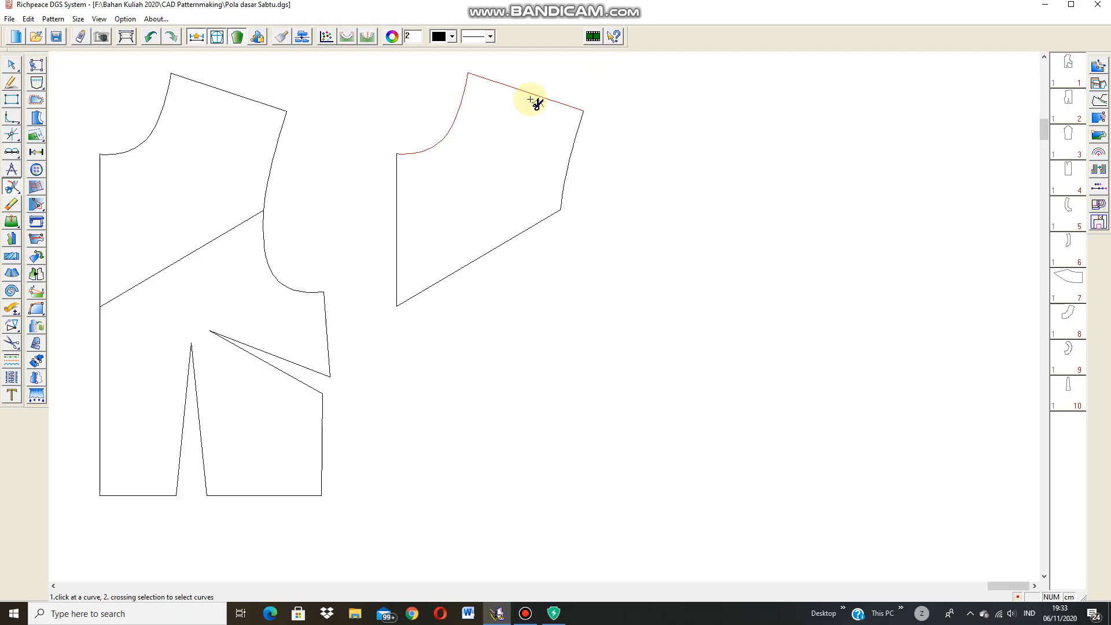
right_click(460, 114)
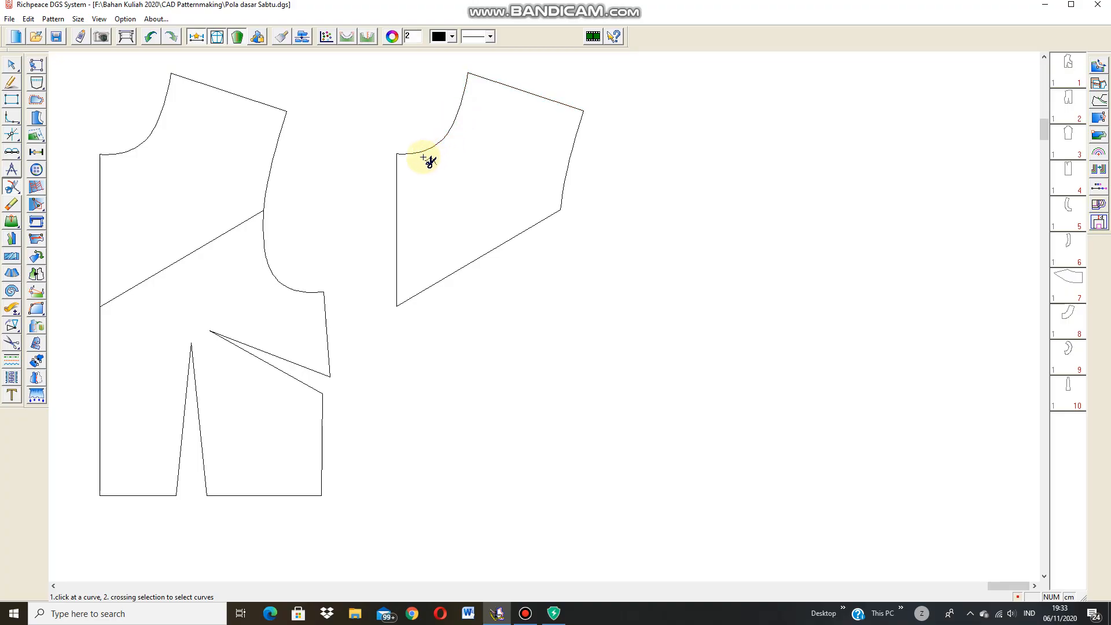
click(556, 103)
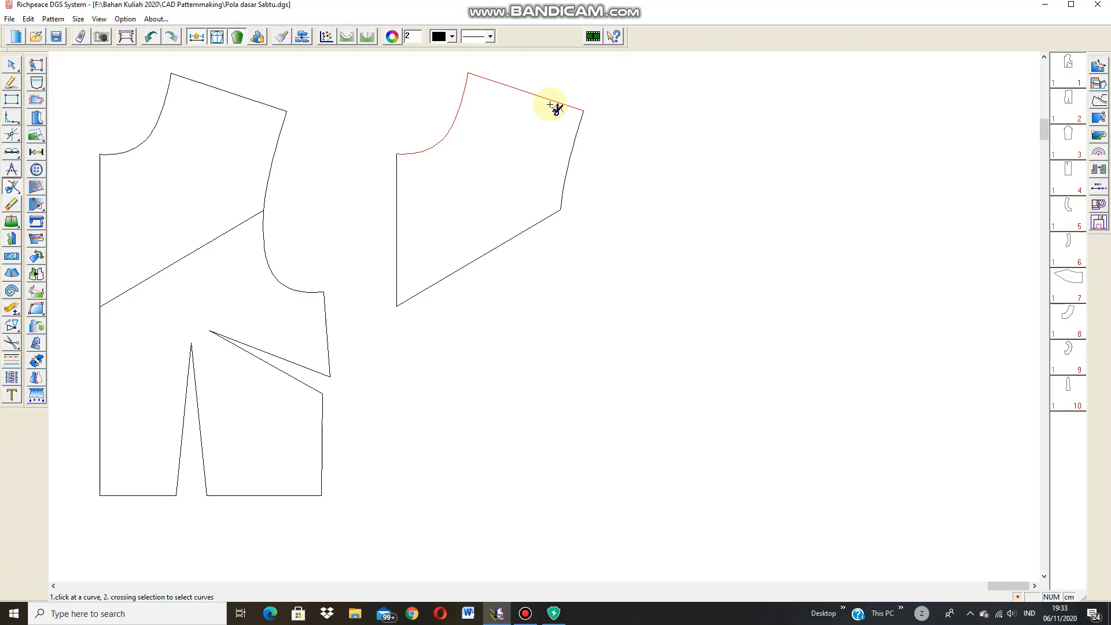
right_click(559, 124)
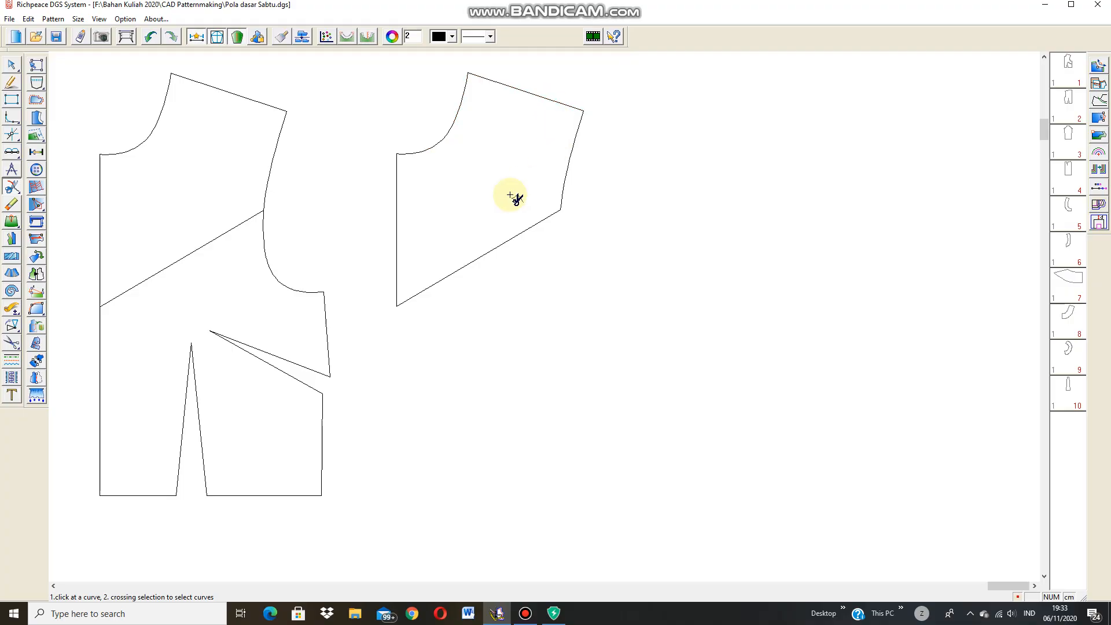
Step: Generate equidistant lines parallel to the yoke's centre front, bounded by the joined neckline-shoulder curve and the diagonal line
right_click(530, 300)
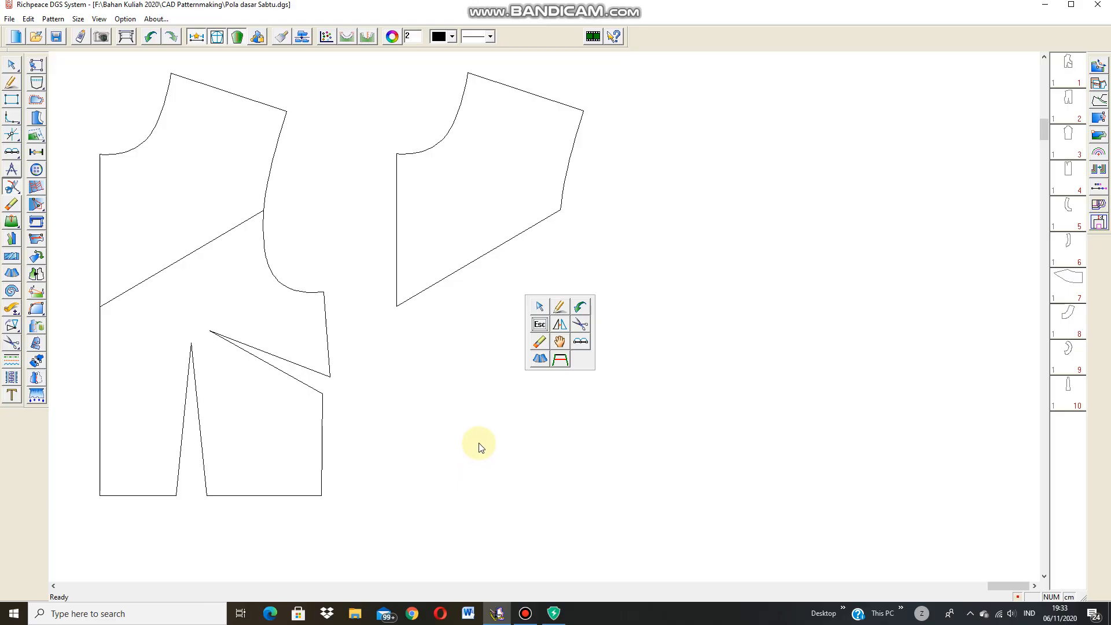
click(559, 359)
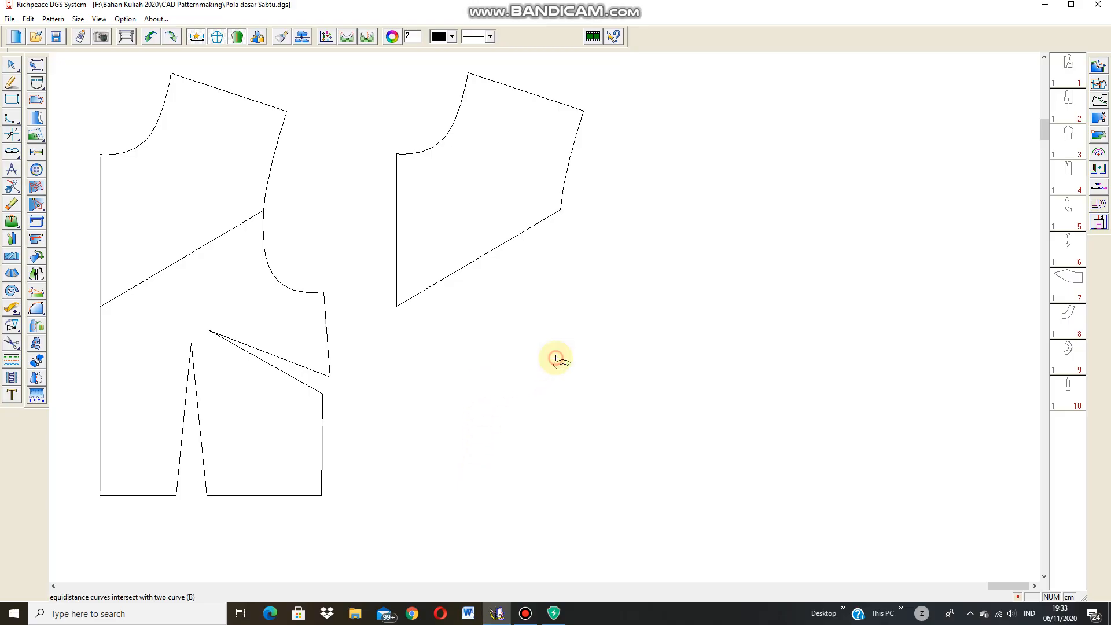
click(396, 259)
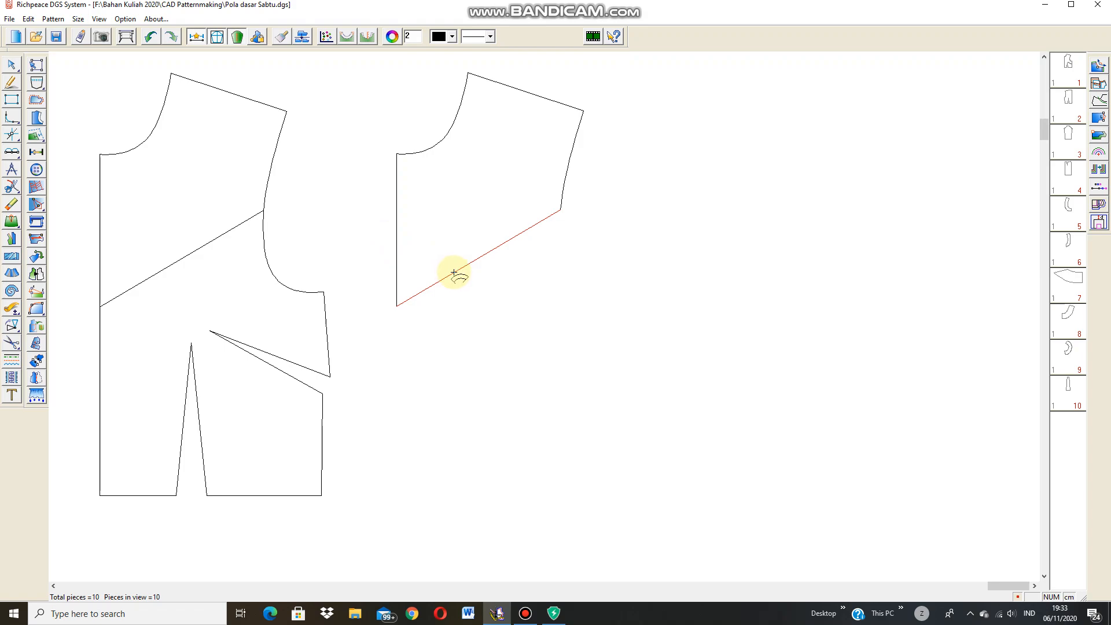
click(397, 237)
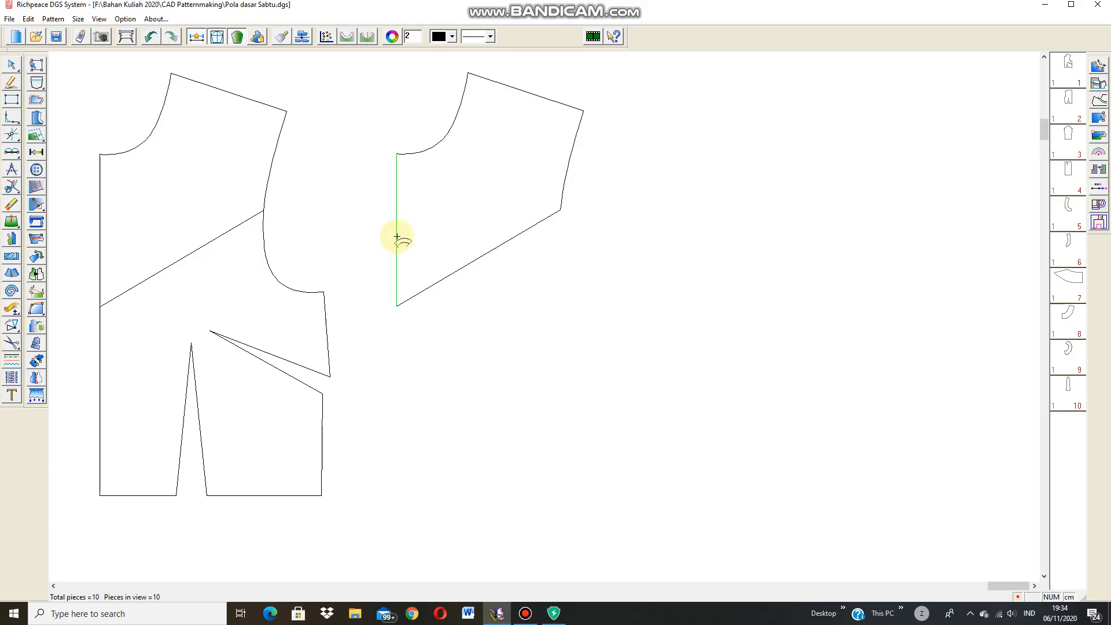
right_click(396, 237)
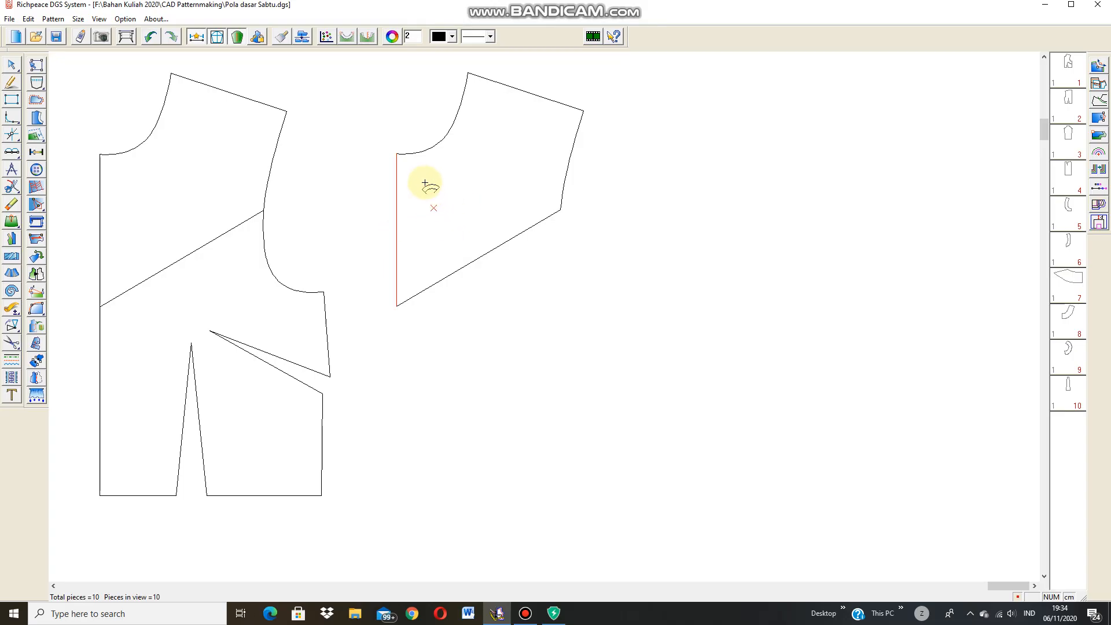
click(416, 155)
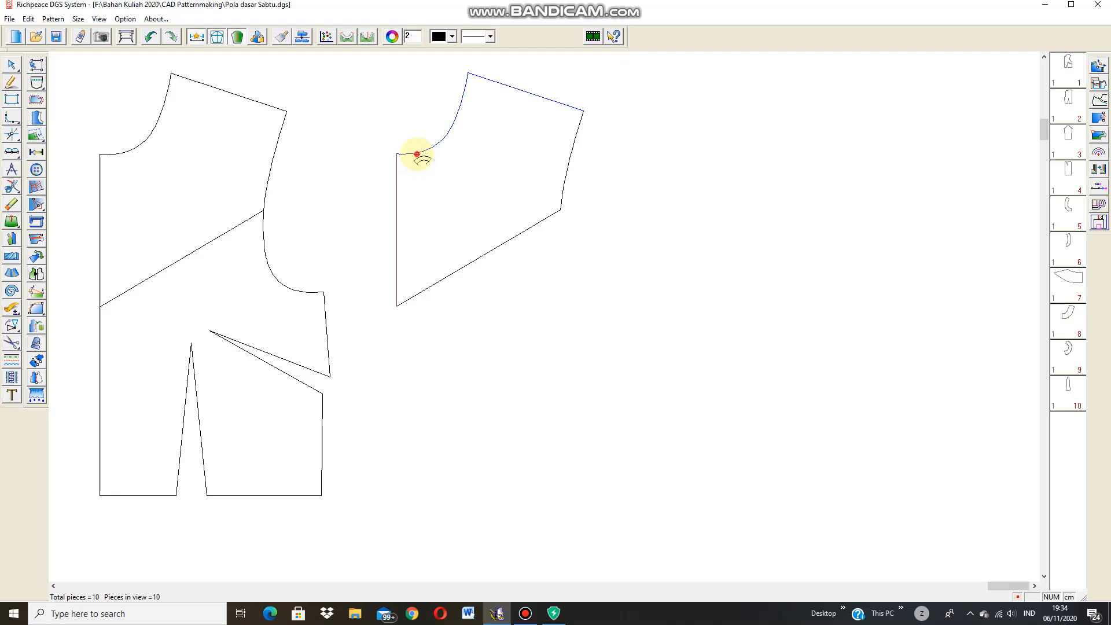
click(454, 273)
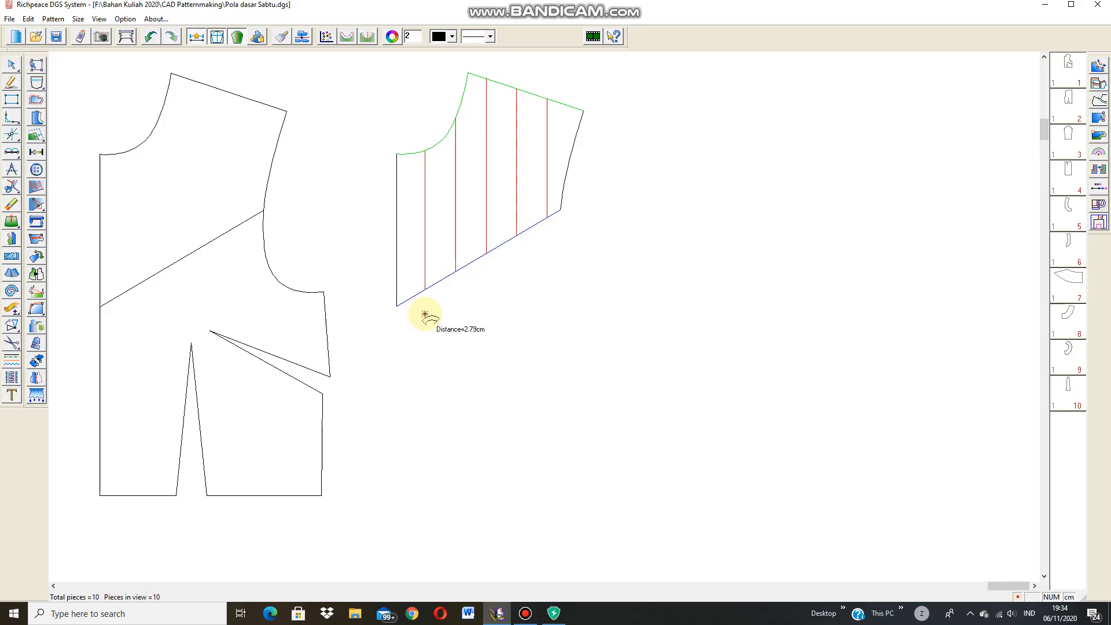
Step: Set the first parallel line 3 cm from the centre front and the number of lines to 5
click(425, 314)
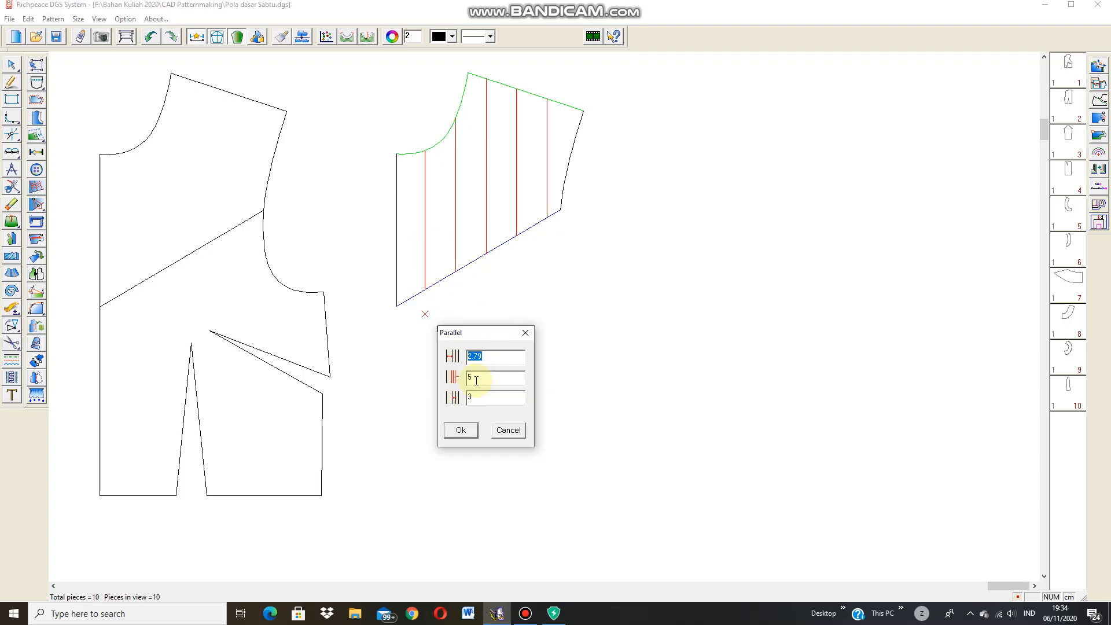
text(3)
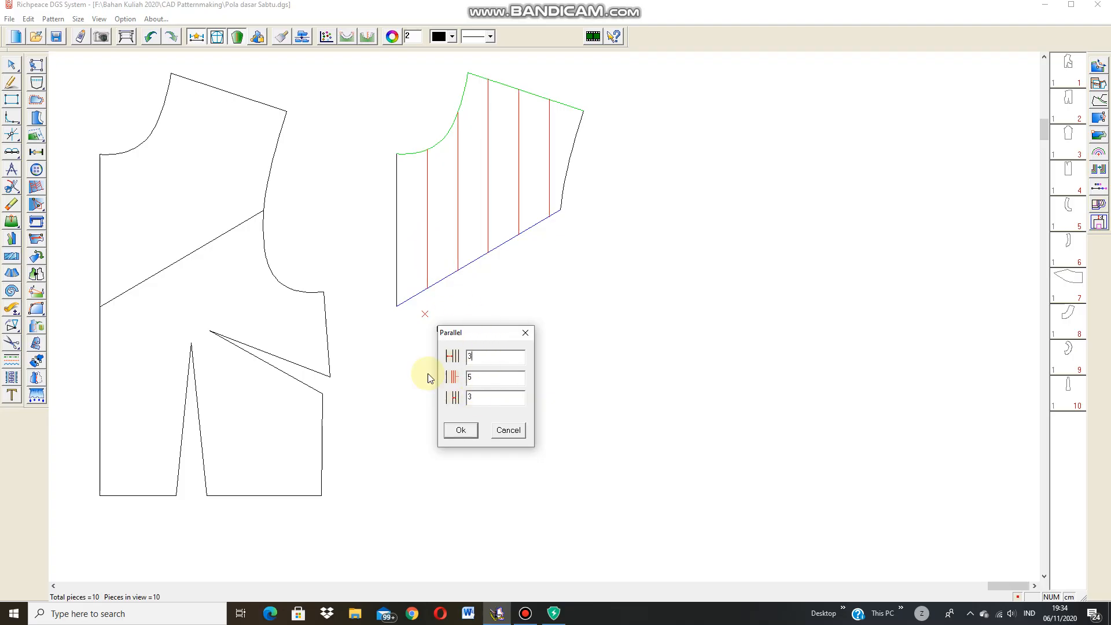
double_click(472, 377)
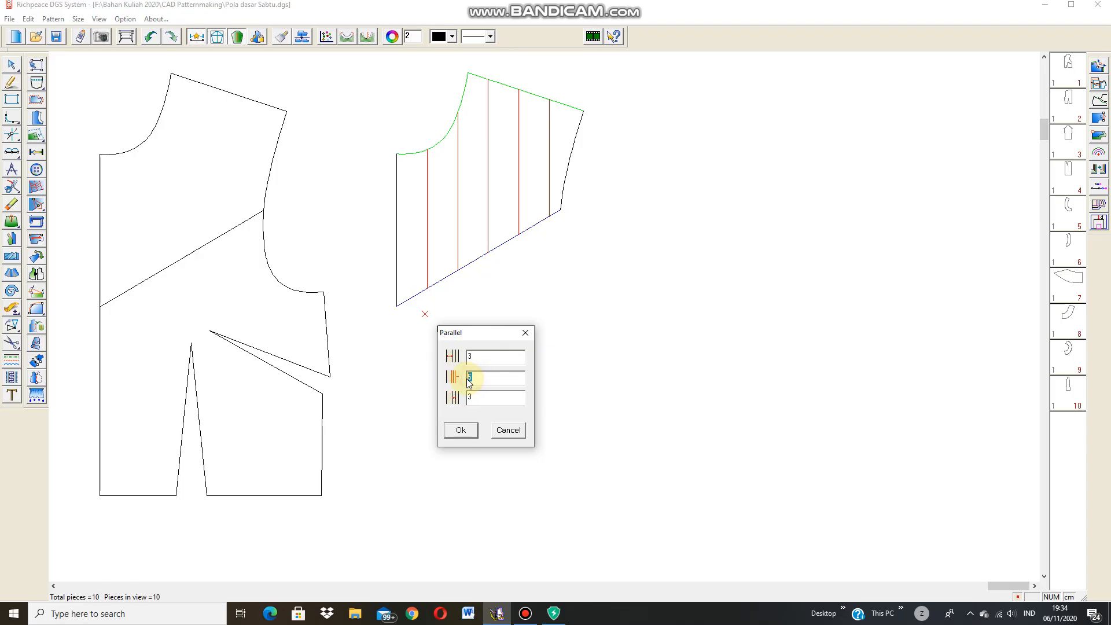
text(3)
click(473, 382)
double_click(470, 379)
text(4)
double_click(470, 379)
text(5)
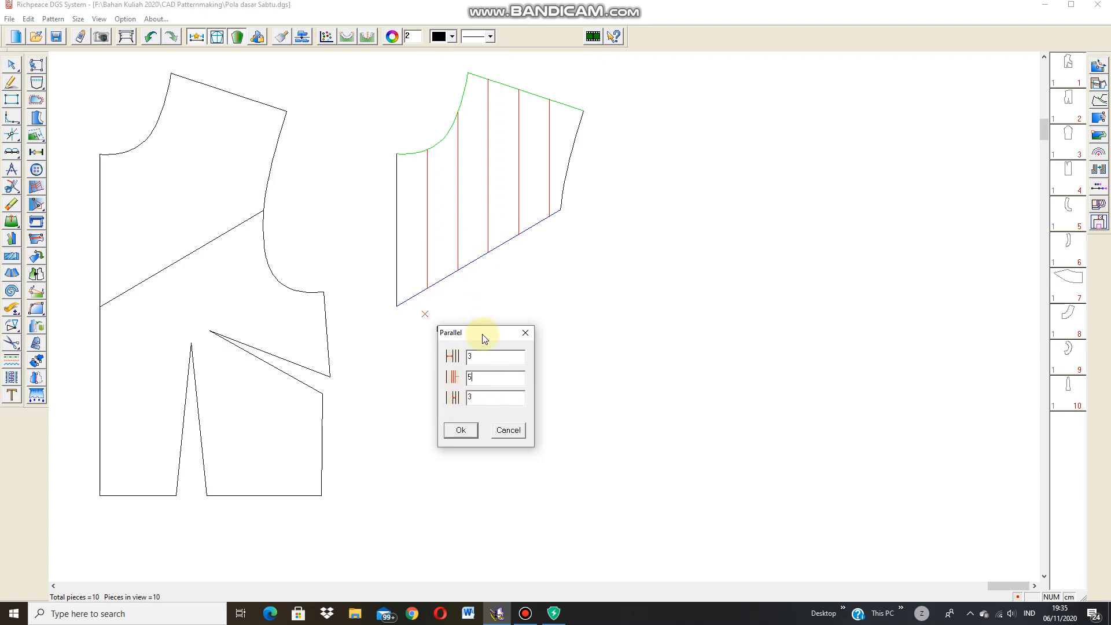
Step: Set the spacing between the remaining parallel lines to 3 cm and create the lines
double_click(473, 398)
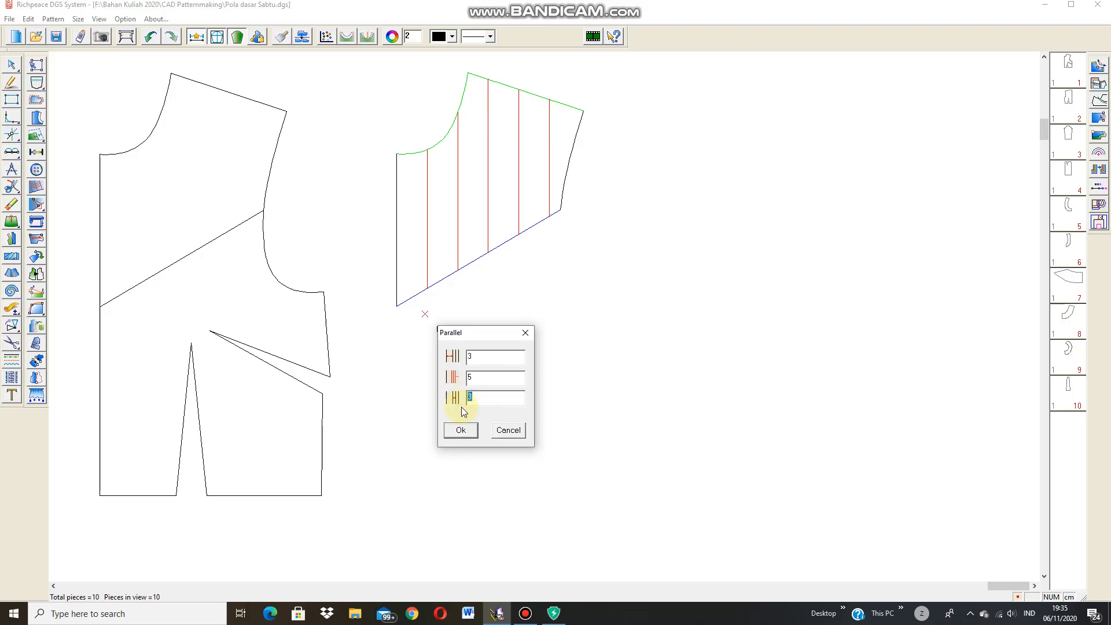
text(2)
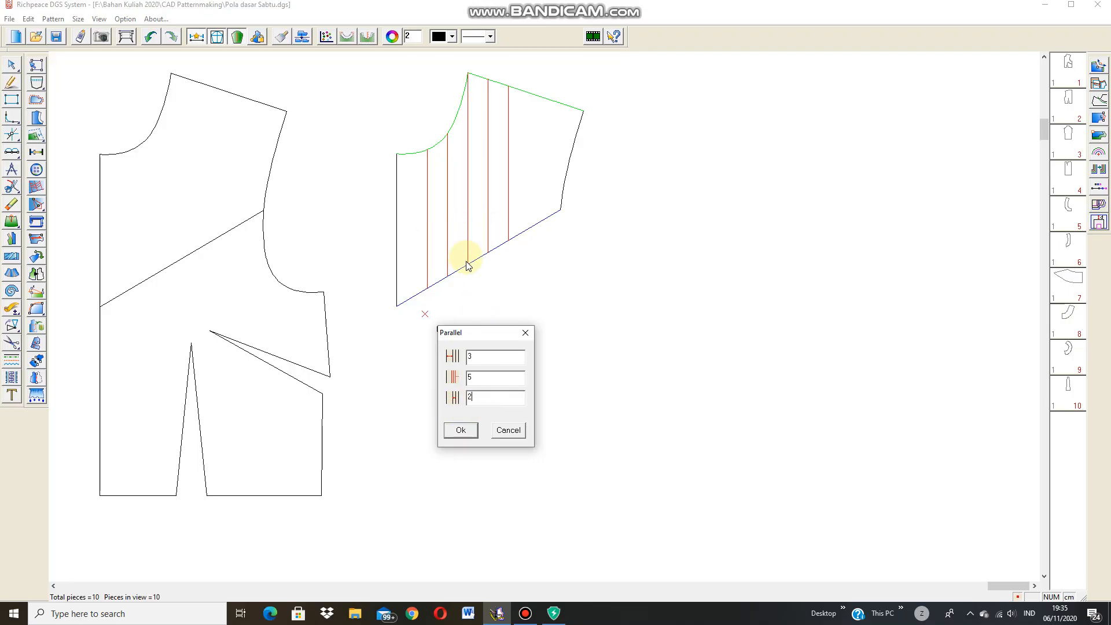
double_click(472, 398)
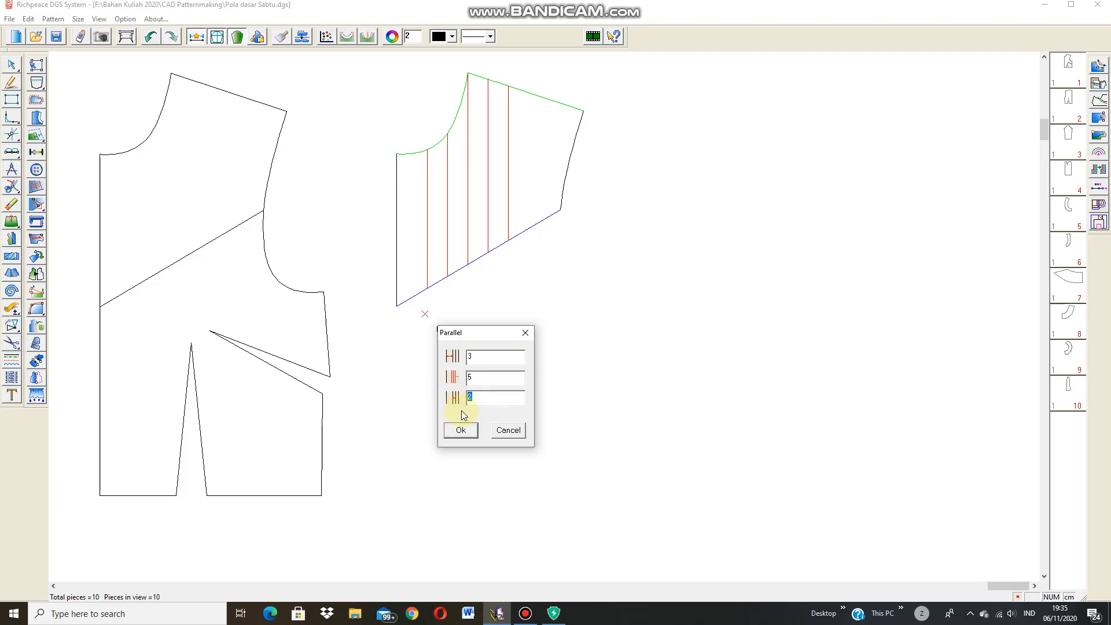
text(3)
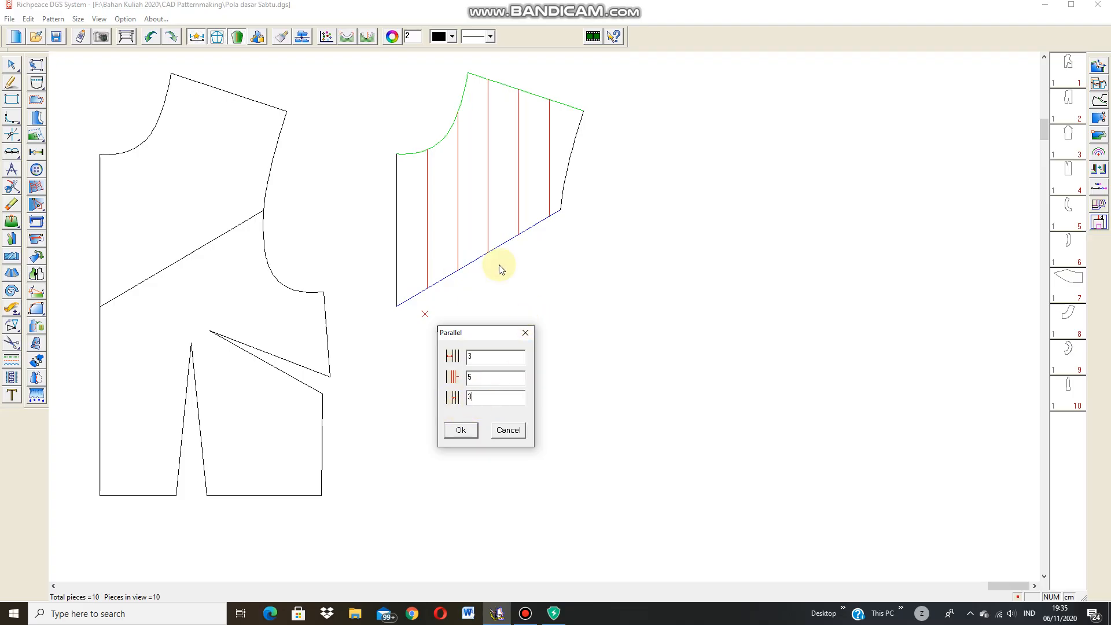
click(470, 432)
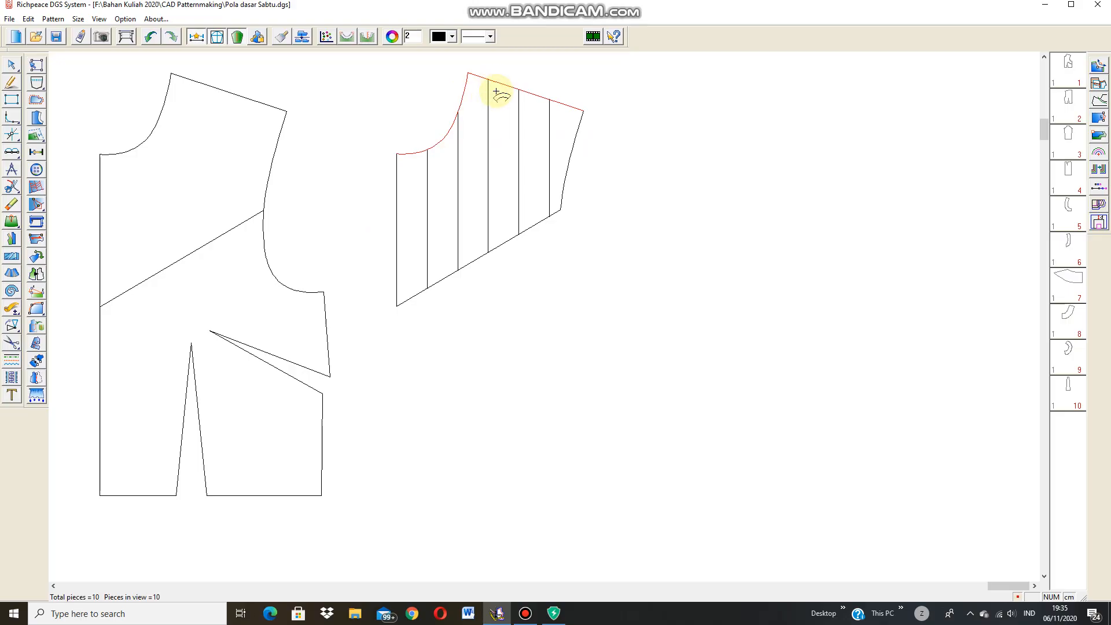
Step: Copy the whole divided yoke, including its parallel lines, to the empty area beside the original yoke
scroll(505, 102, down, 1)
scroll(544, 374, up, 2)
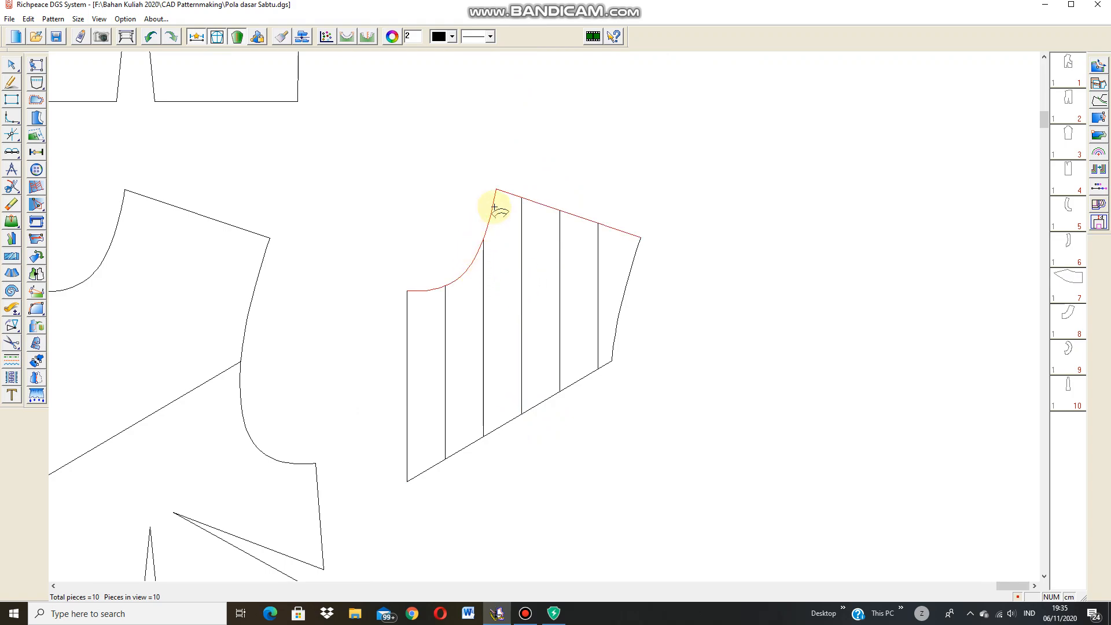
scroll(671, 321, down, 1)
scroll(567, 317, up, 1)
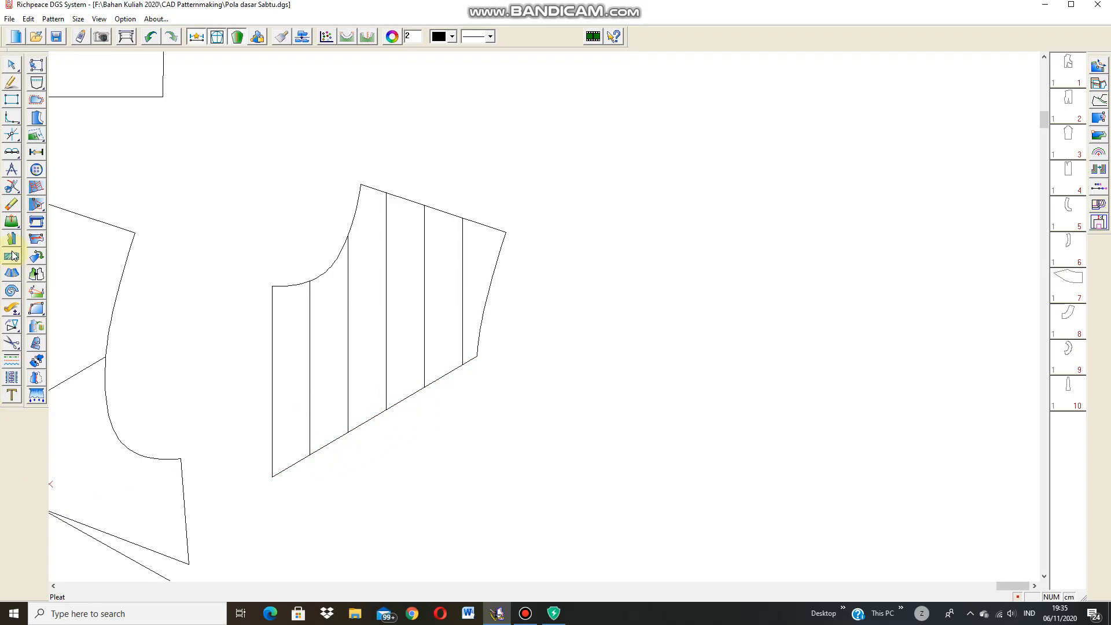
click(12, 326)
click(51, 326)
drag(232, 165, 339, 268)
drag(406, 343, 521, 486)
right_click(449, 430)
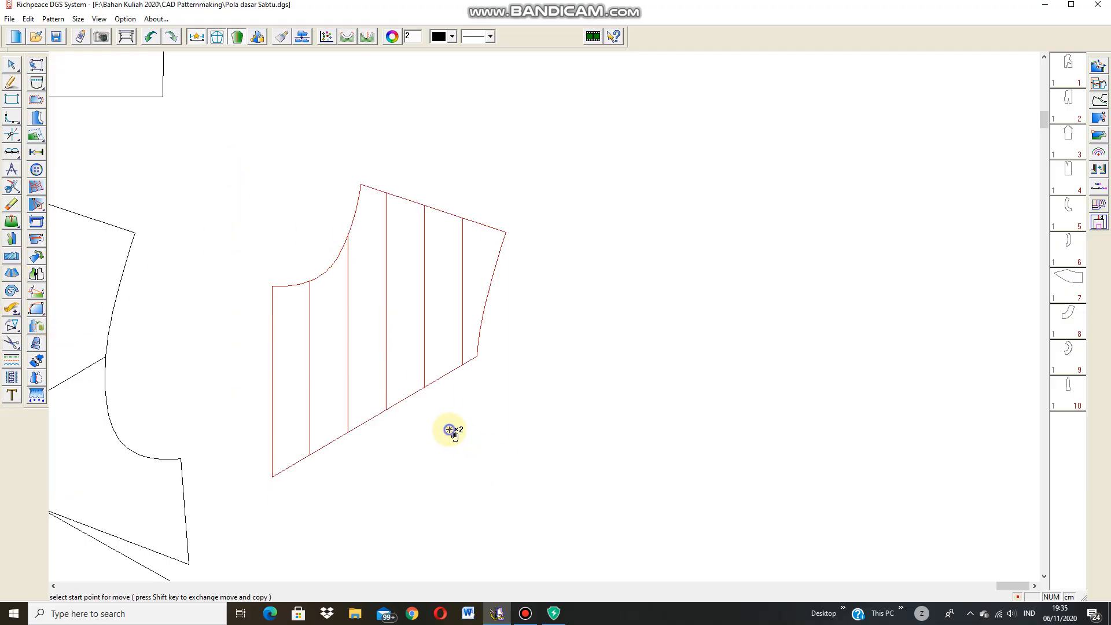
click(417, 367)
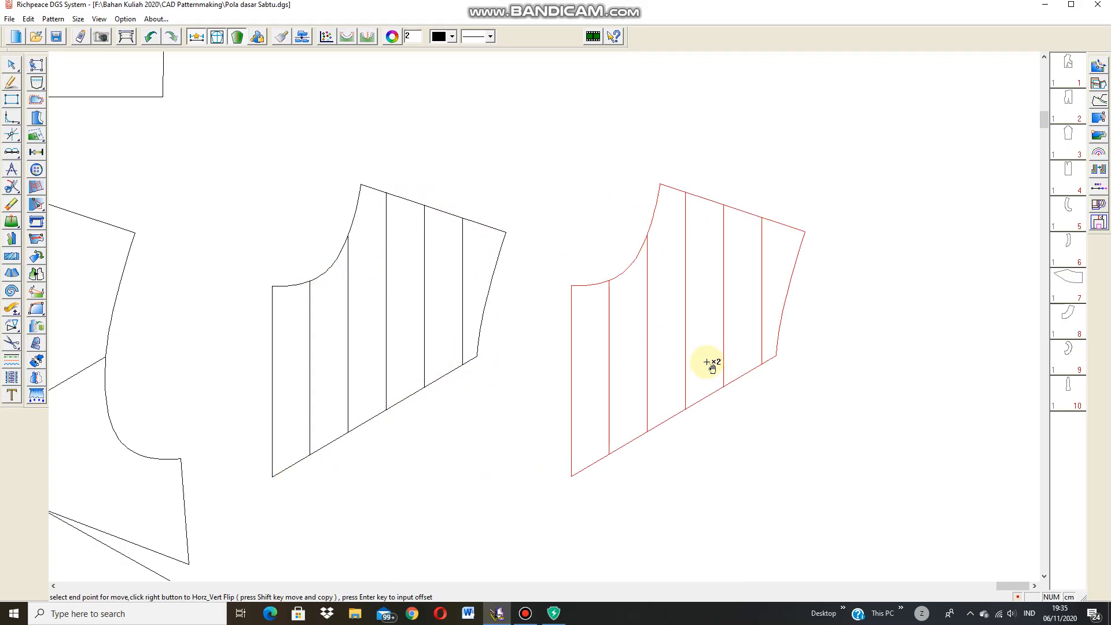
click(712, 366)
Step: Move the copied yoke farther away from the original yoke
scroll(833, 333, up, 1)
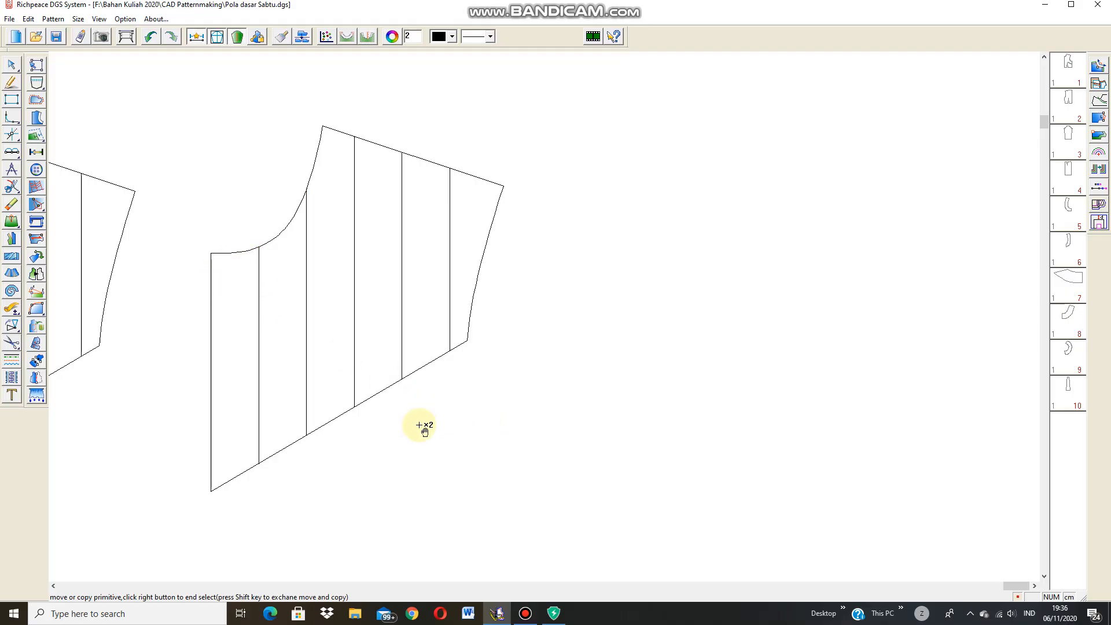
drag(182, 105, 509, 502)
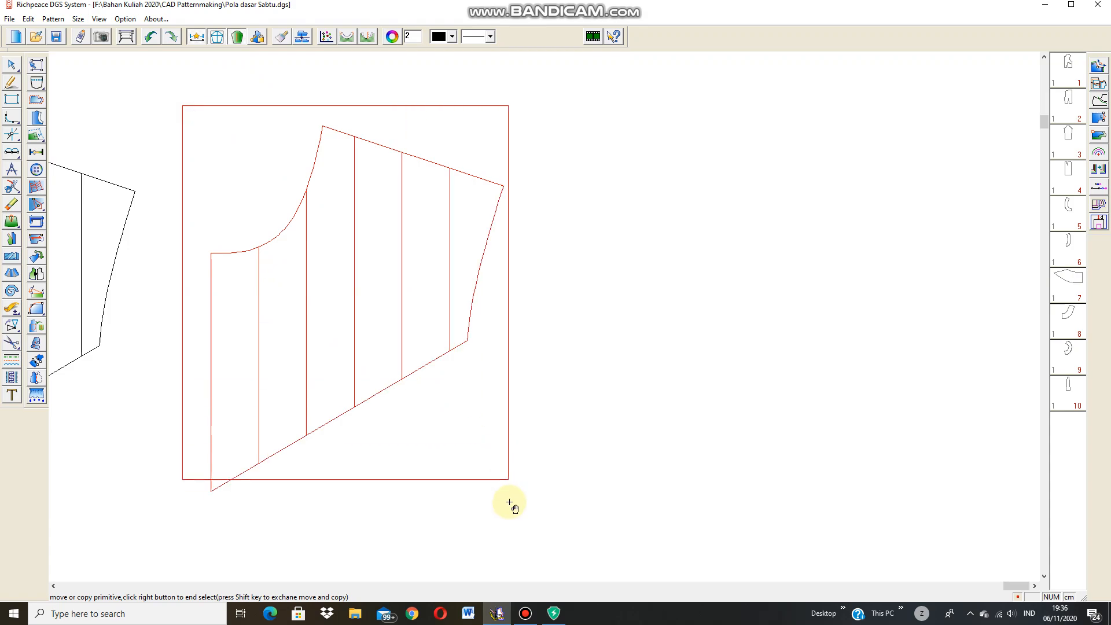
right_click(513, 432)
click(385, 301)
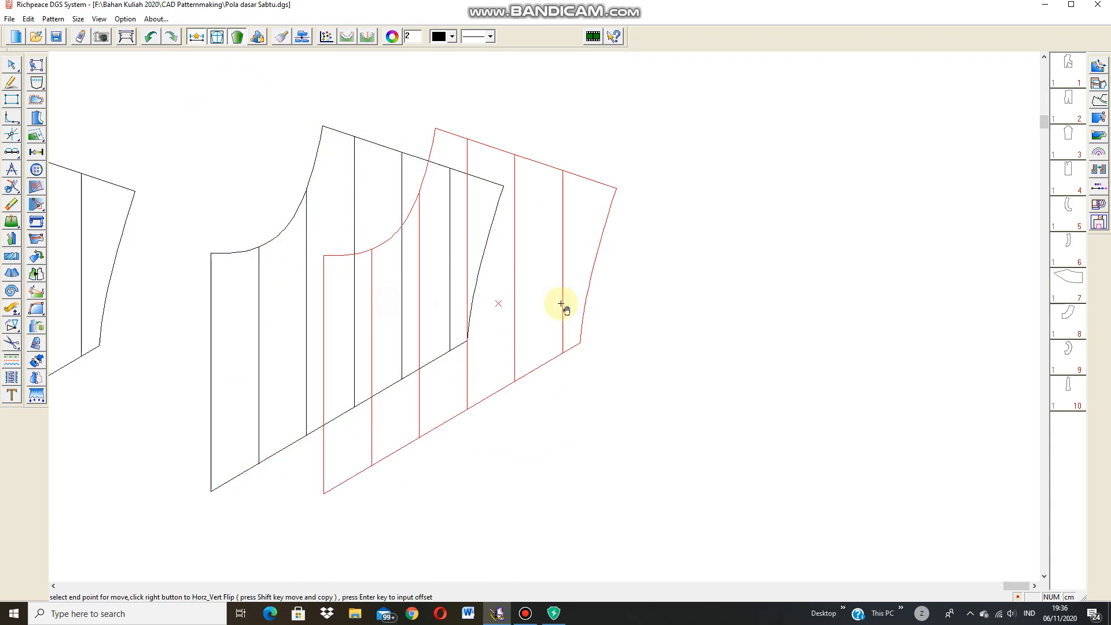
click(621, 315)
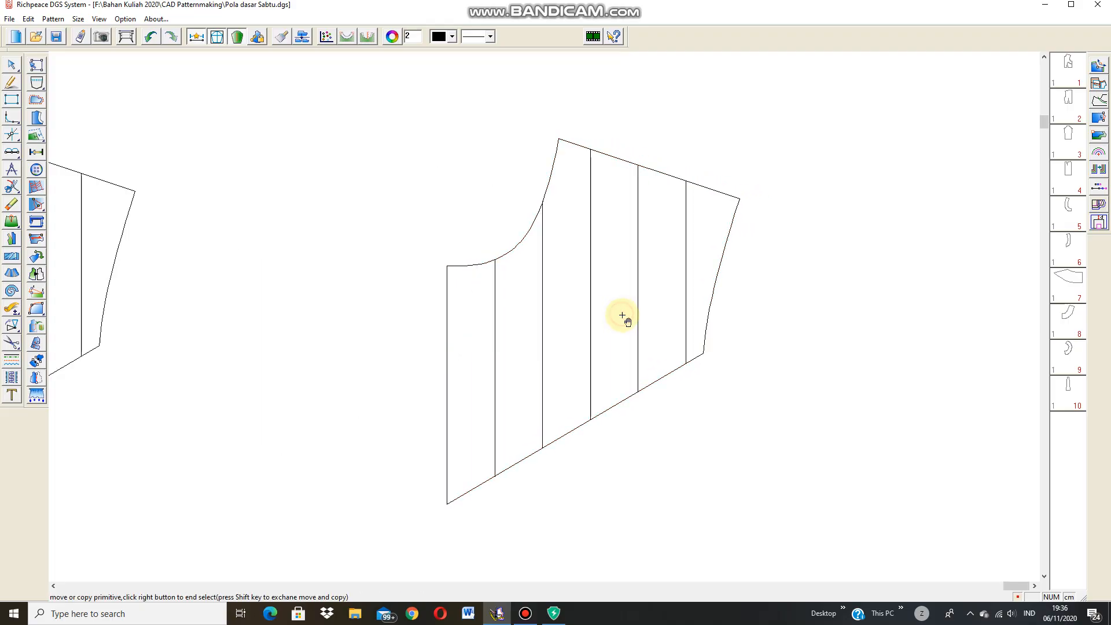
Step: Start Cut apart and select all outlines and parallel lines of the copied yoke
scroll(712, 356, up, 1)
scroll(546, 317, down, 1)
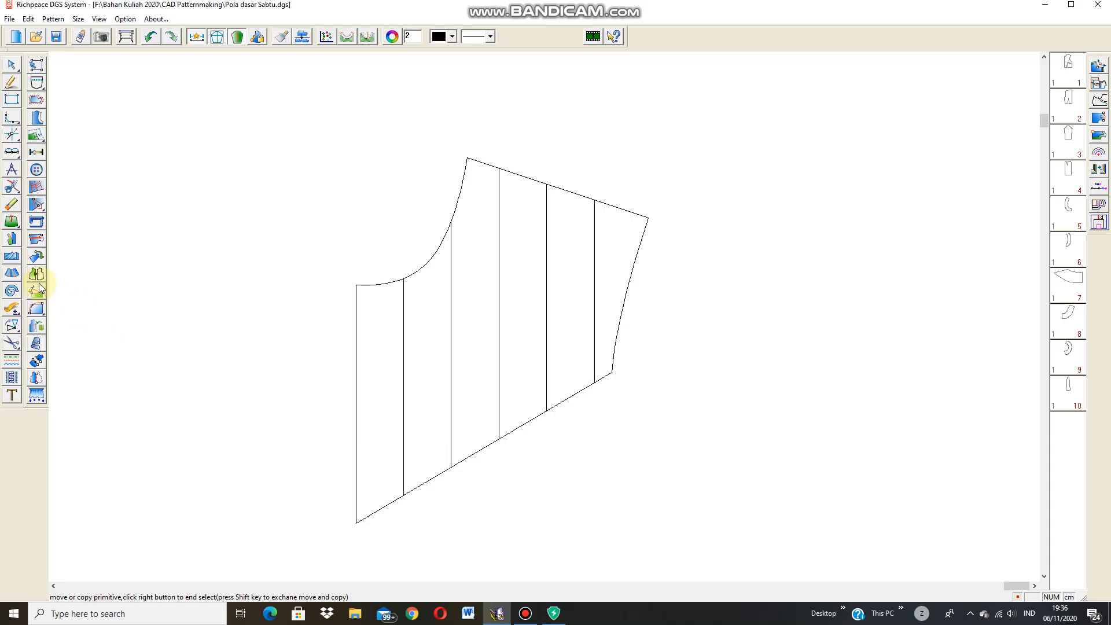
click(12, 274)
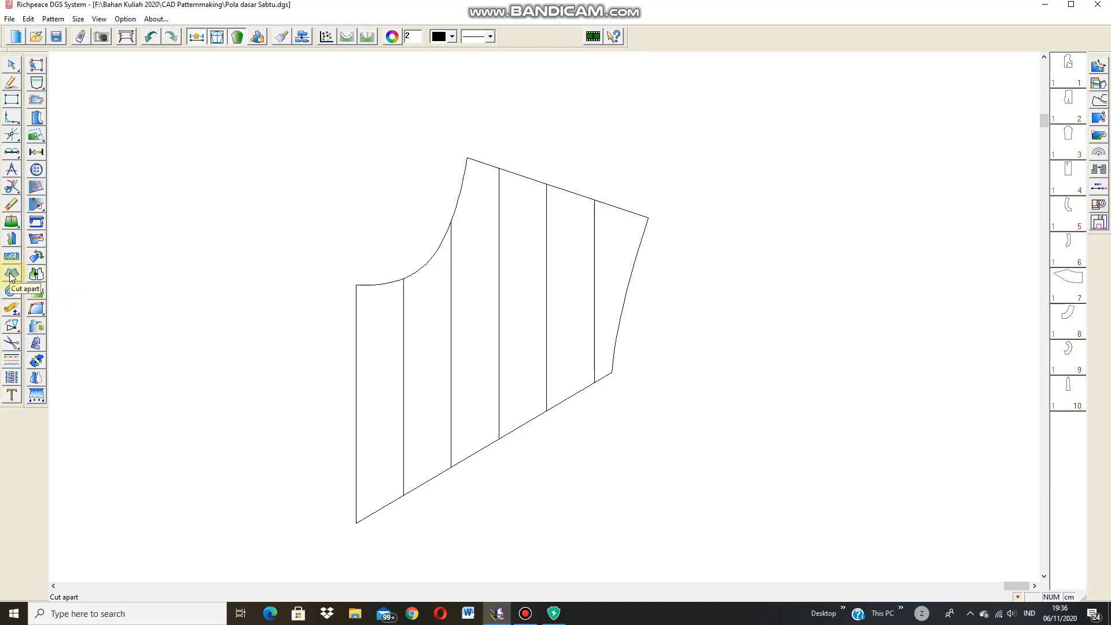
click(12, 274)
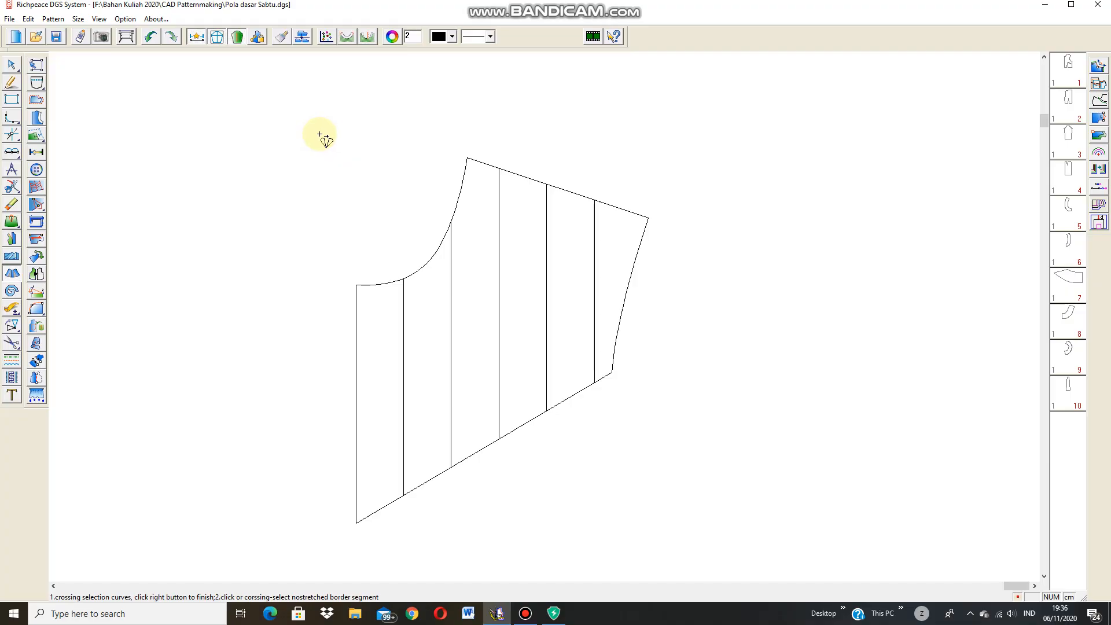
drag(326, 133, 573, 398)
drag(602, 440, 661, 535)
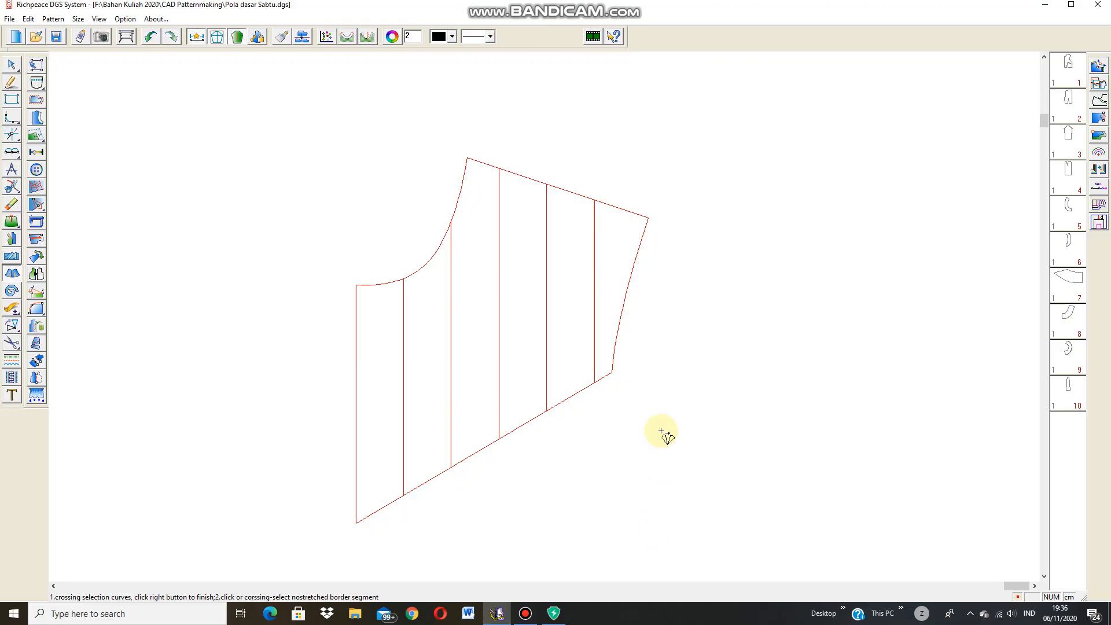
right_click(659, 385)
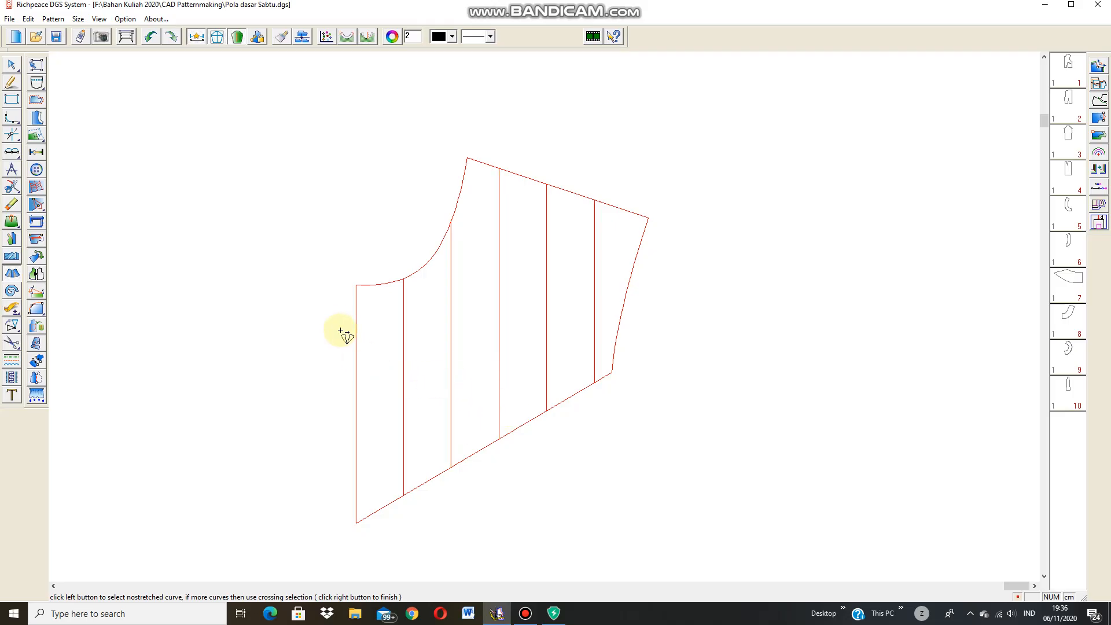
Step: Assign the neckline-shoulder curve as the non-stretched edge and the lower diagonal line as the stretched edge
click(376, 285)
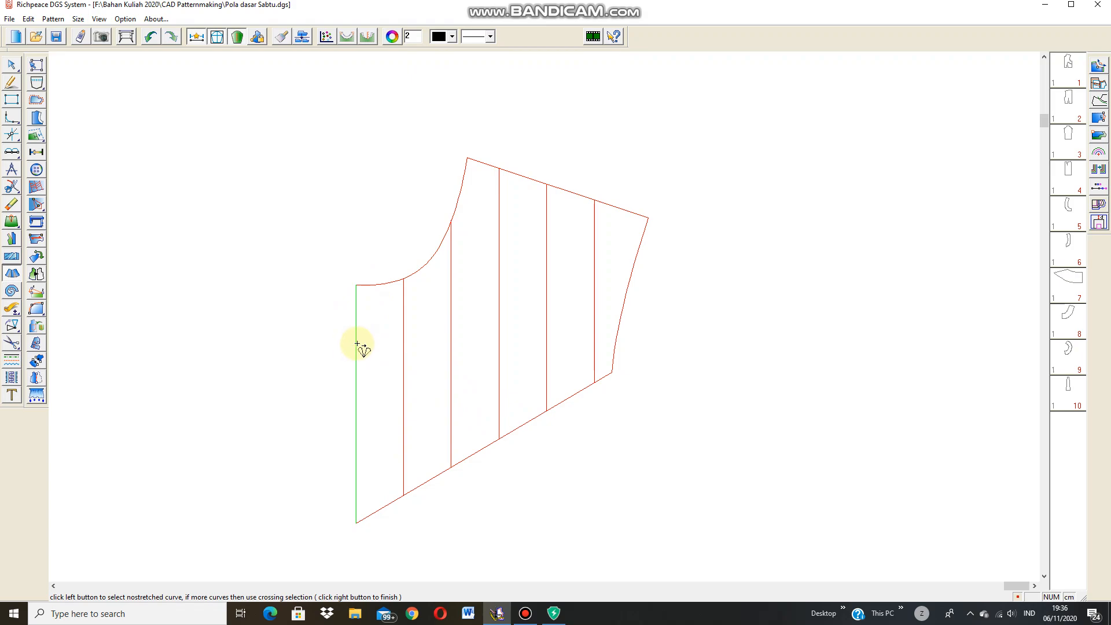
click(379, 284)
right_click(379, 284)
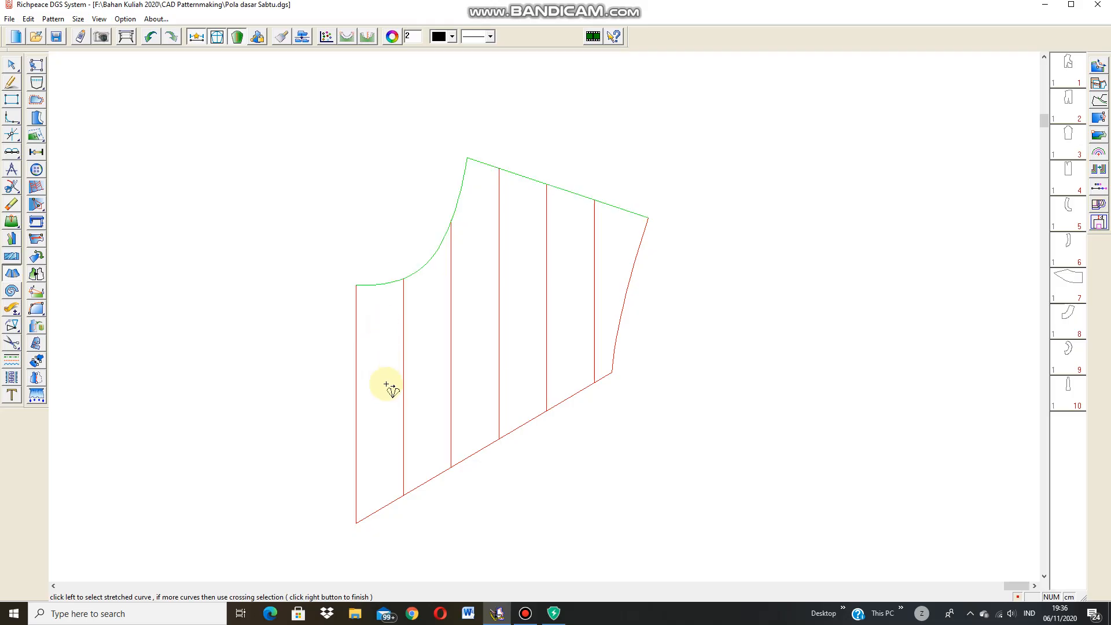
click(392, 496)
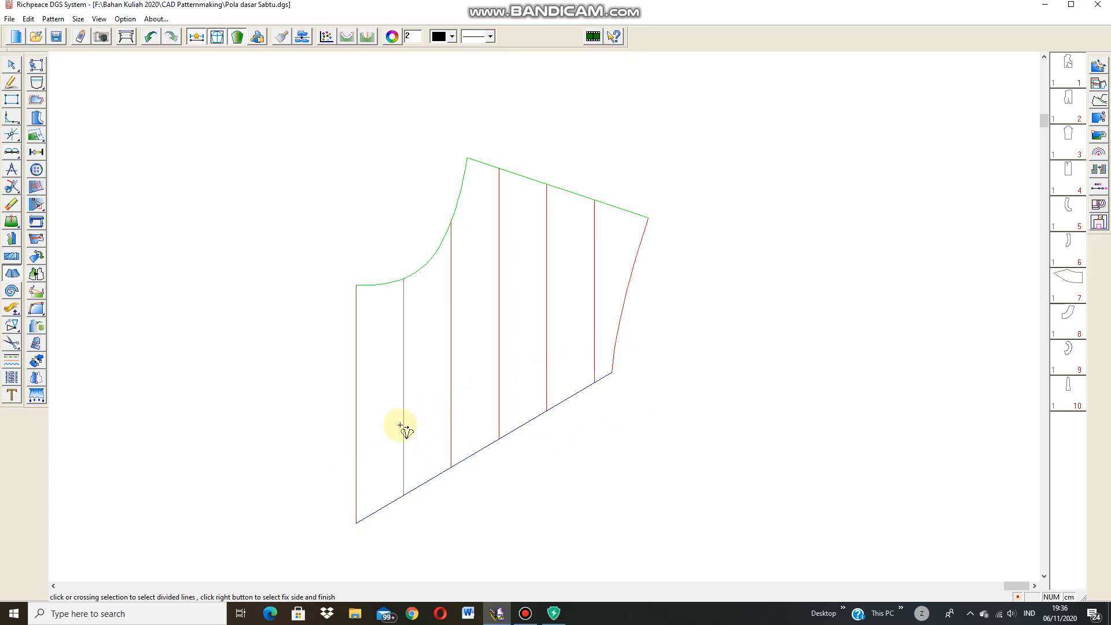
Step: Select the five parallel lines as the dividing lines and keep the armhole side fixed
click(403, 428)
click(450, 416)
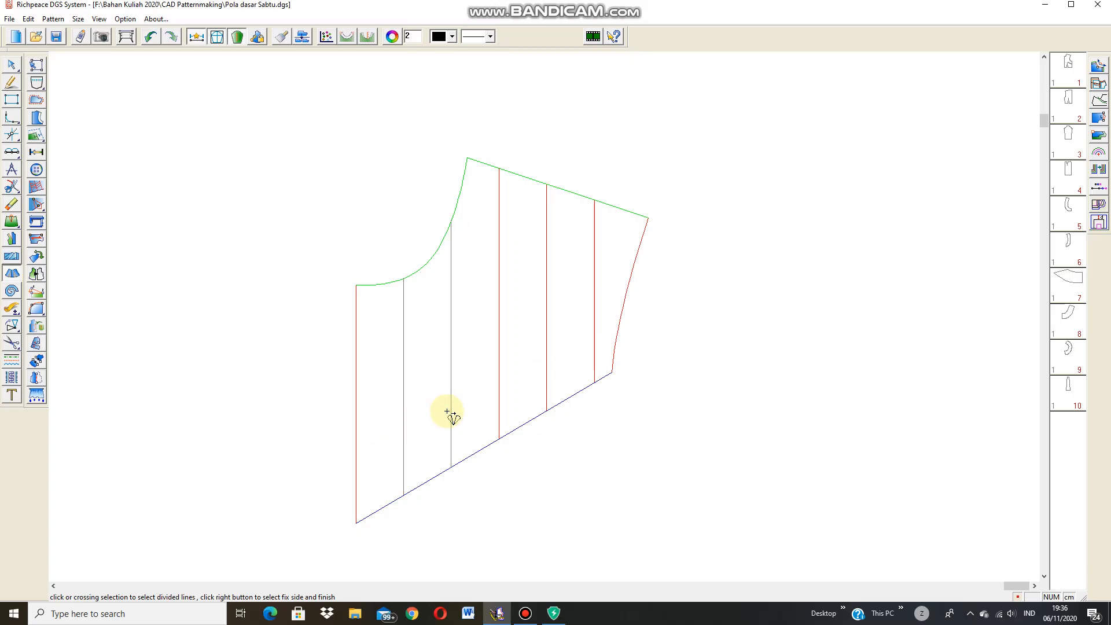
click(498, 399)
click(545, 378)
click(591, 344)
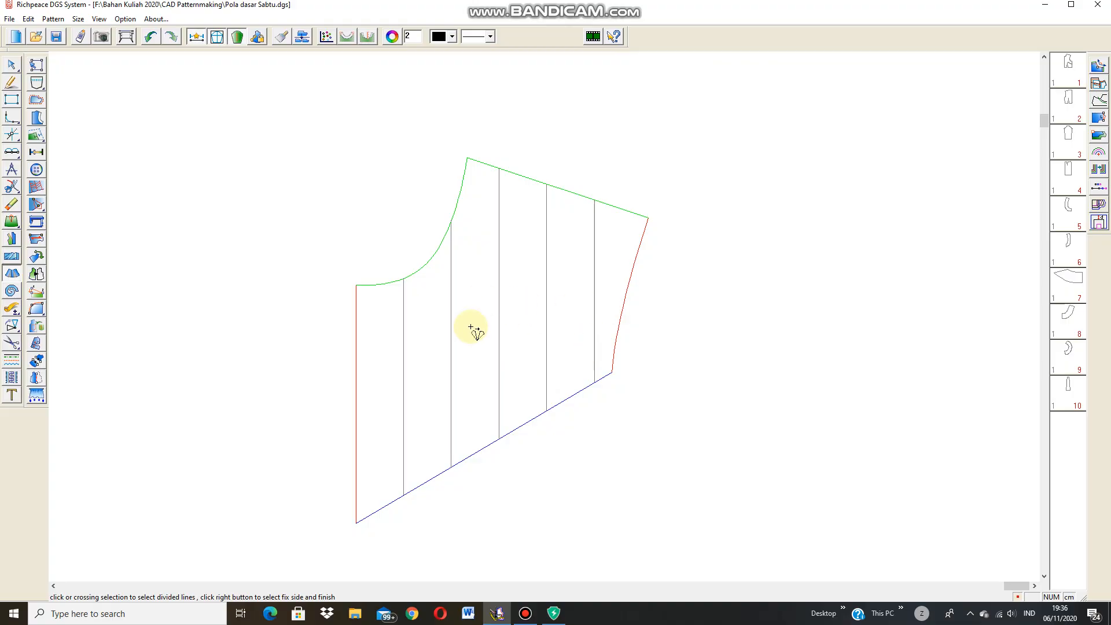
right_click(707, 318)
Step: Cut the yoke apart with an average expansion of 3 cm per line in Keep form mode
click(572, 248)
drag(616, 258, 776, 264)
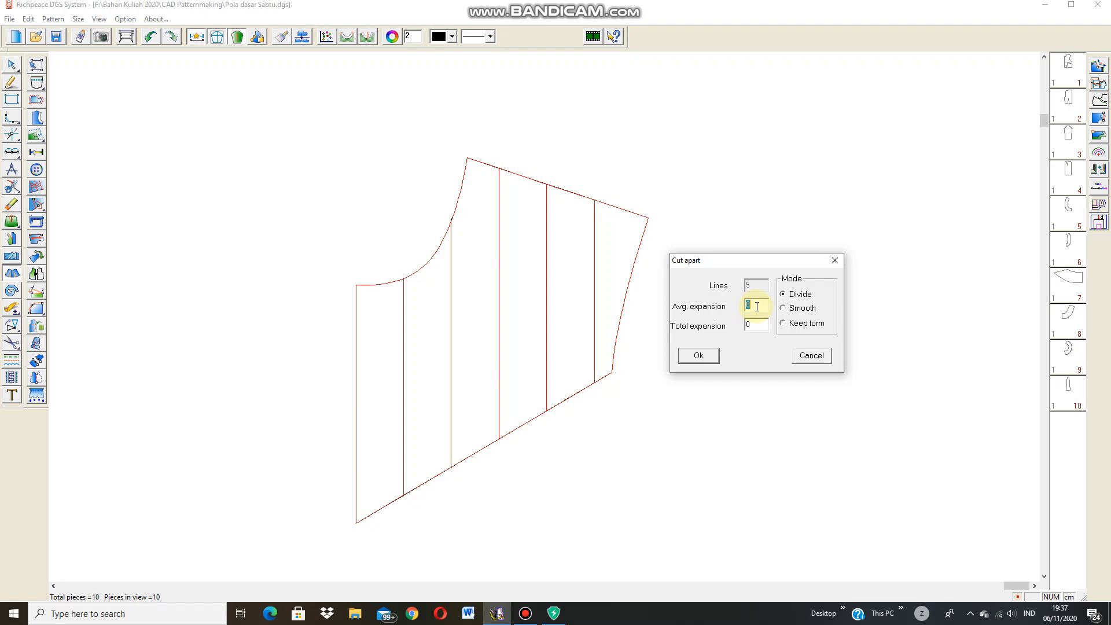
text(3)
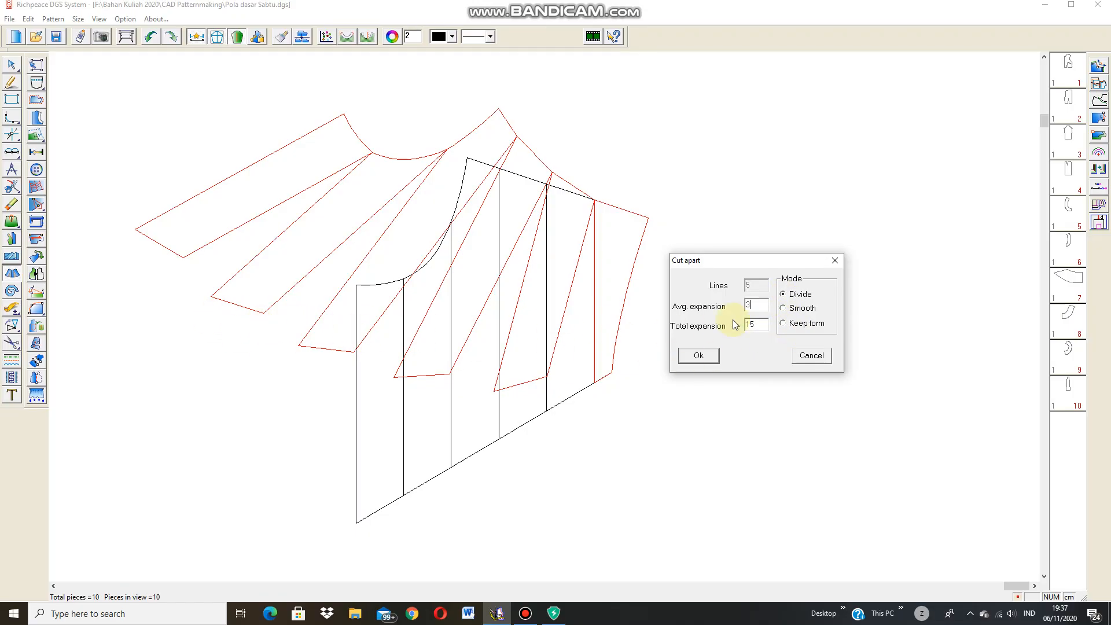
click(783, 308)
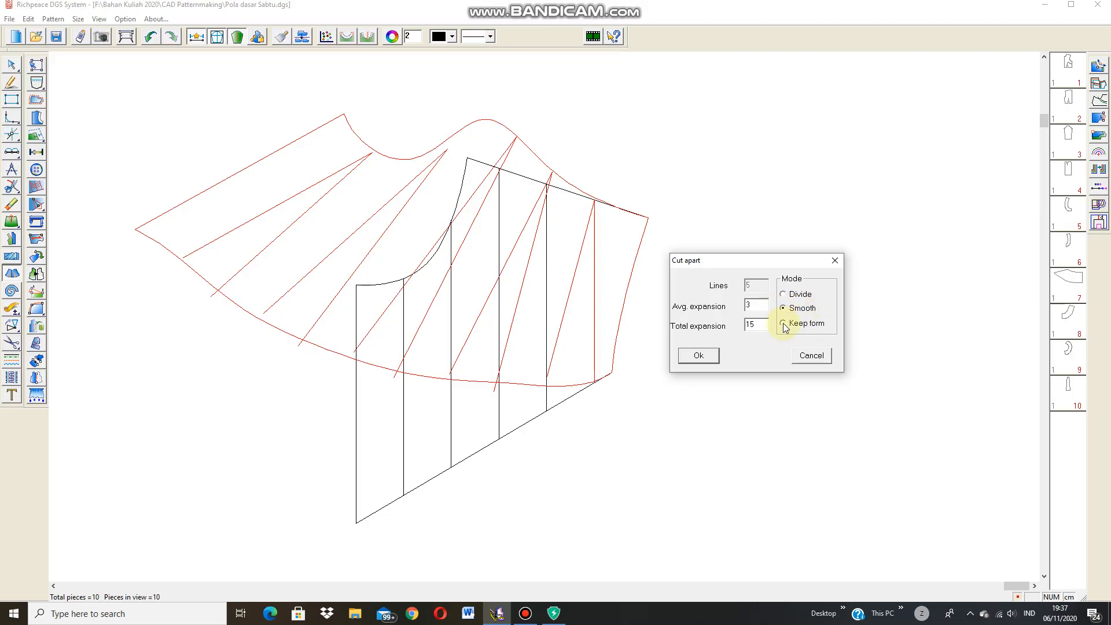
click(783, 323)
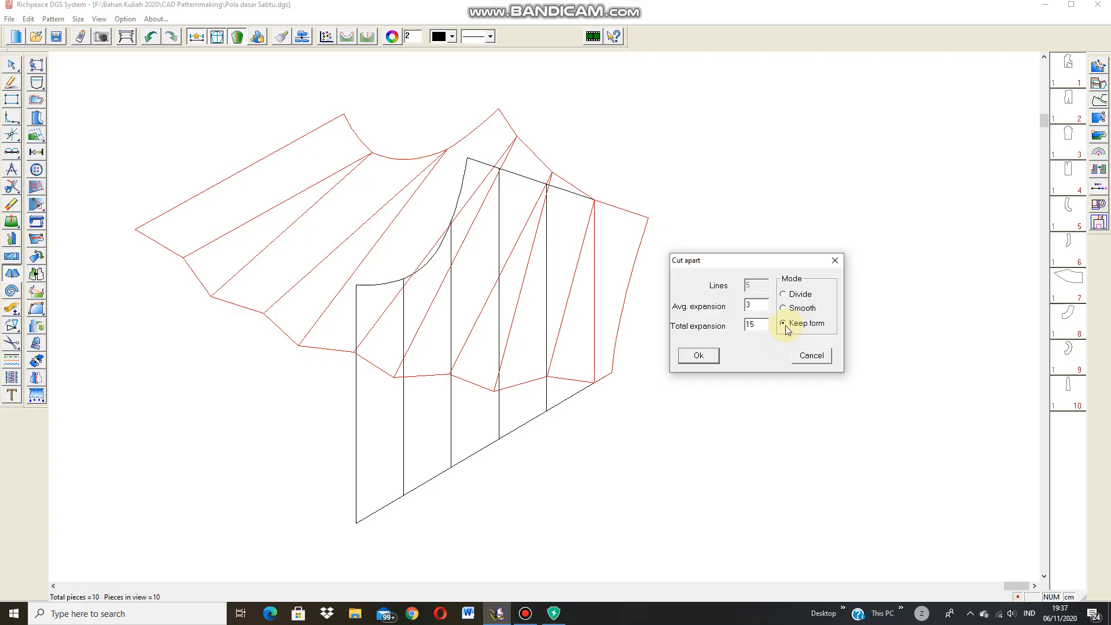
click(698, 355)
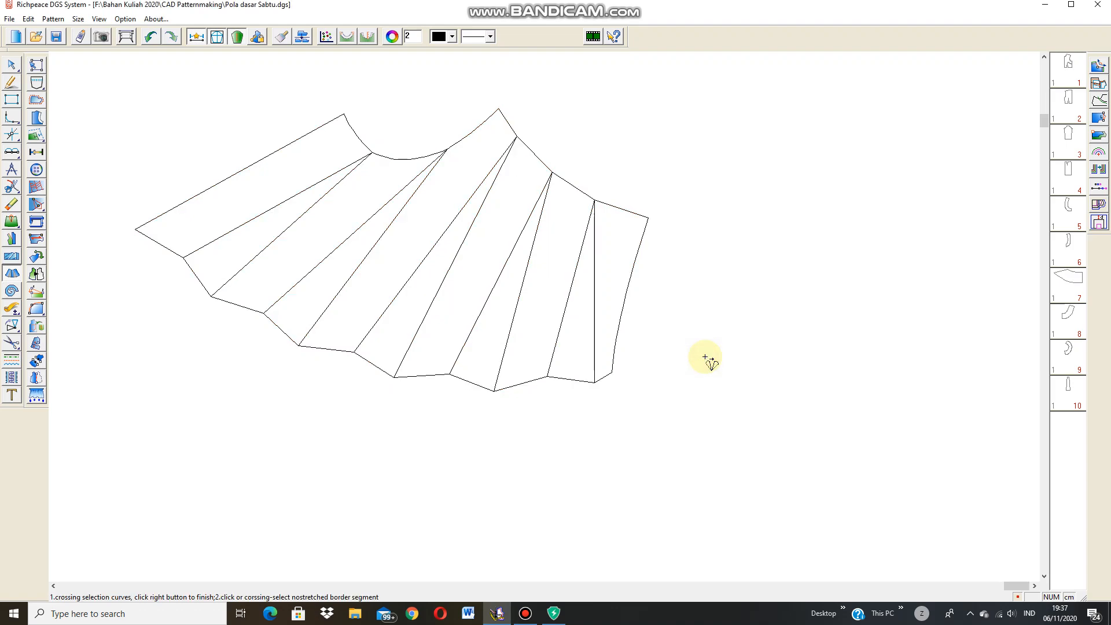
Step: Rotate the whole expanded yoke about the neckline end of its centre front until the centre front is nearly vertical
scroll(547, 318, down, 1)
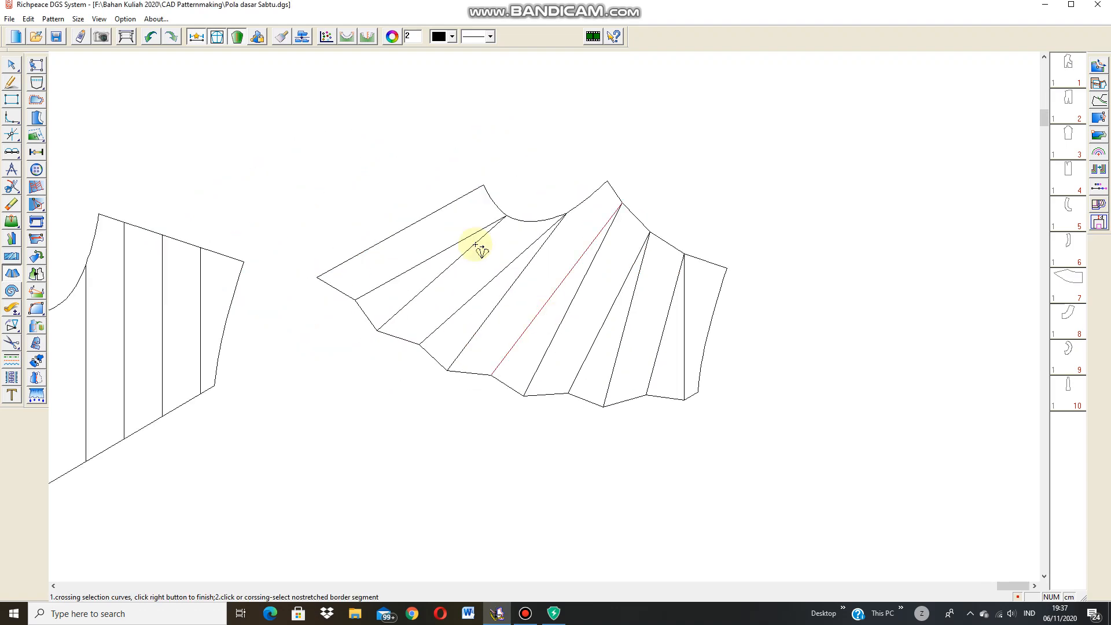
click(349, 254)
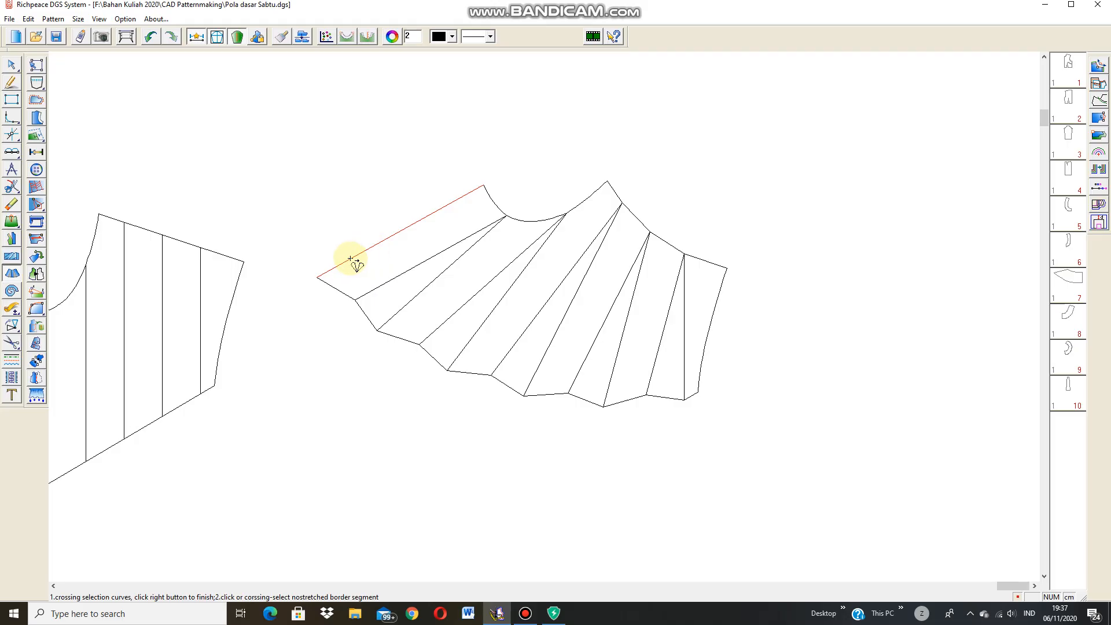
mouse_move(11, 330)
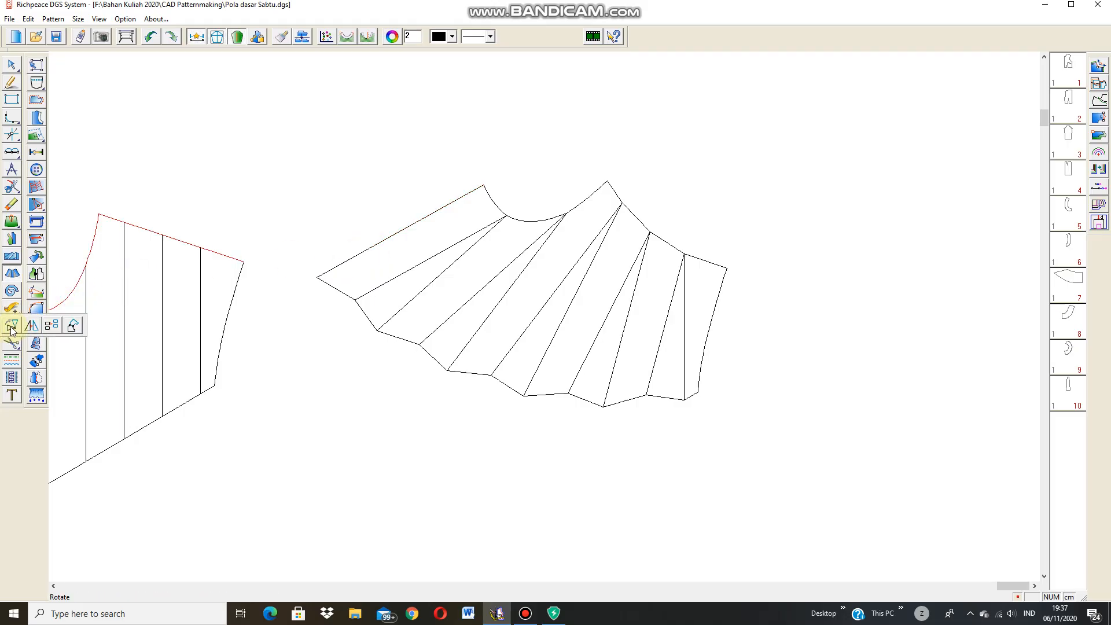
click(11, 327)
click(318, 165)
drag(326, 129, 759, 446)
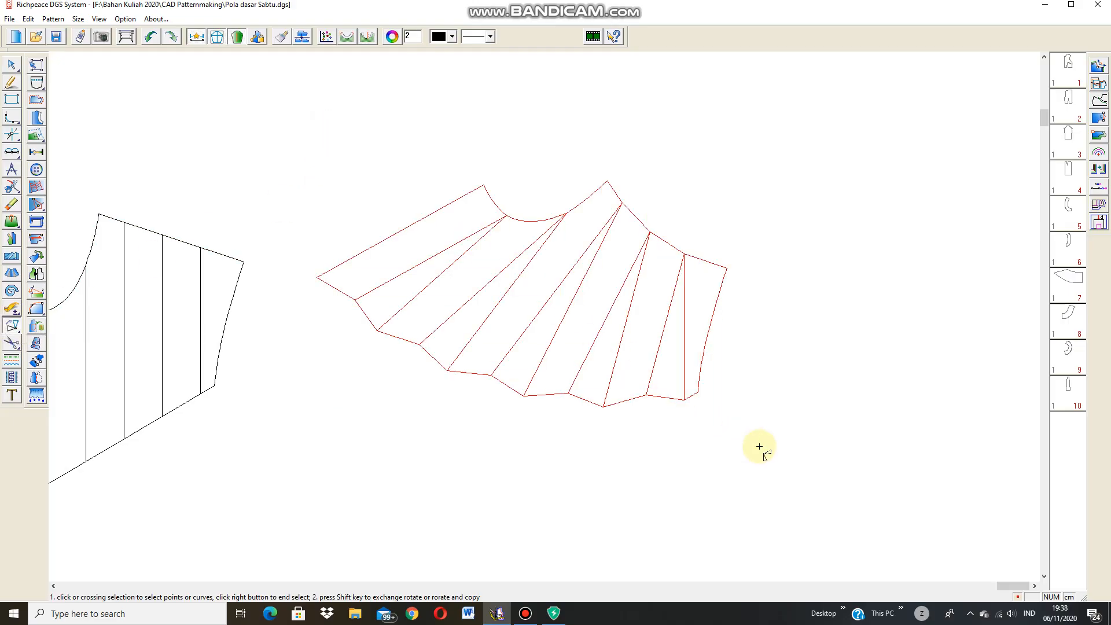
right_click(764, 333)
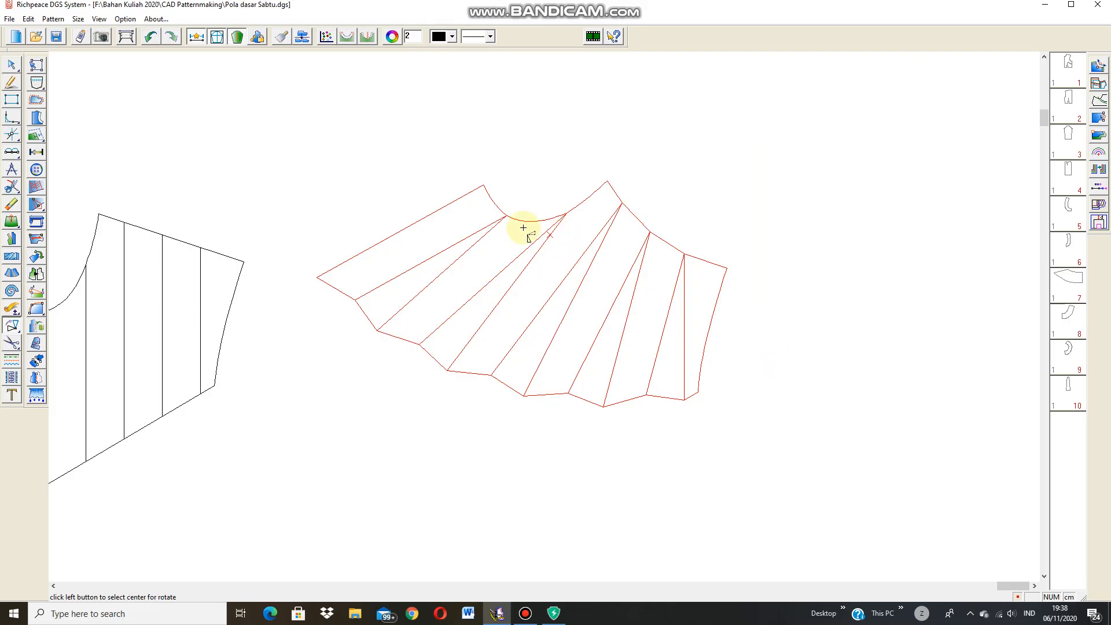
click(481, 188)
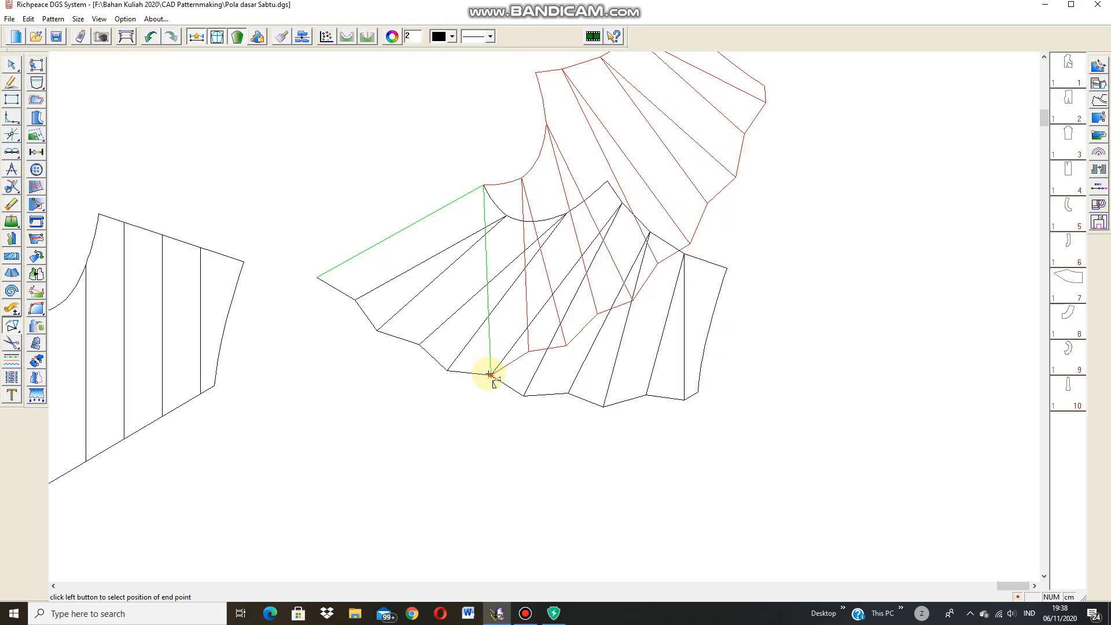
click(489, 375)
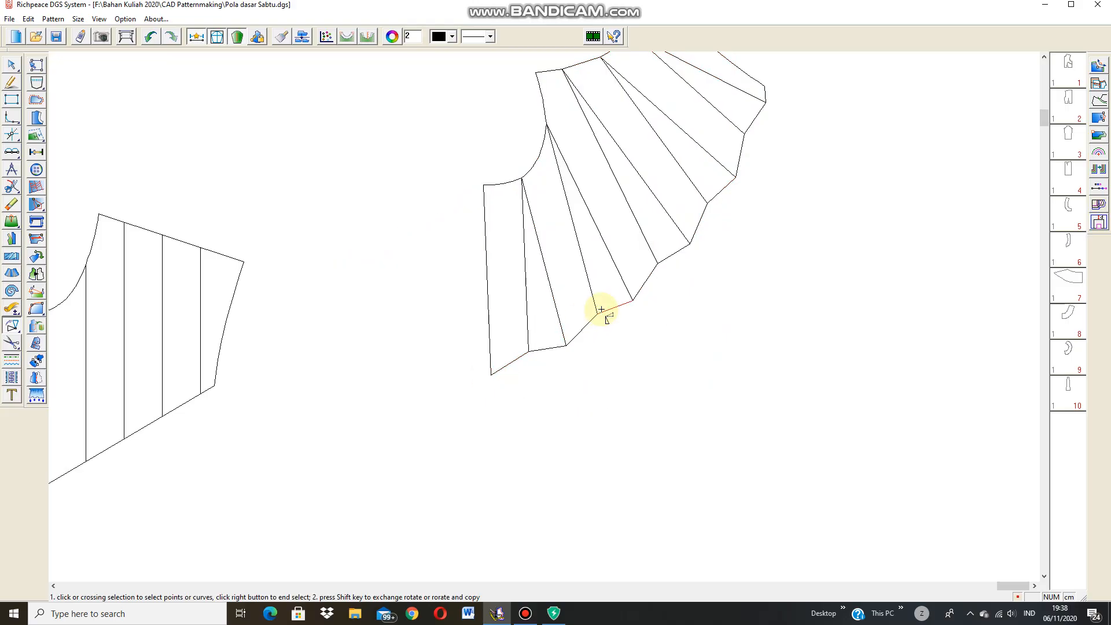
Step: Rotate the whole expanded yoke about the neckline end of its centre front until the centre front is exactly vertical
scroll(495, 230, down, 1)
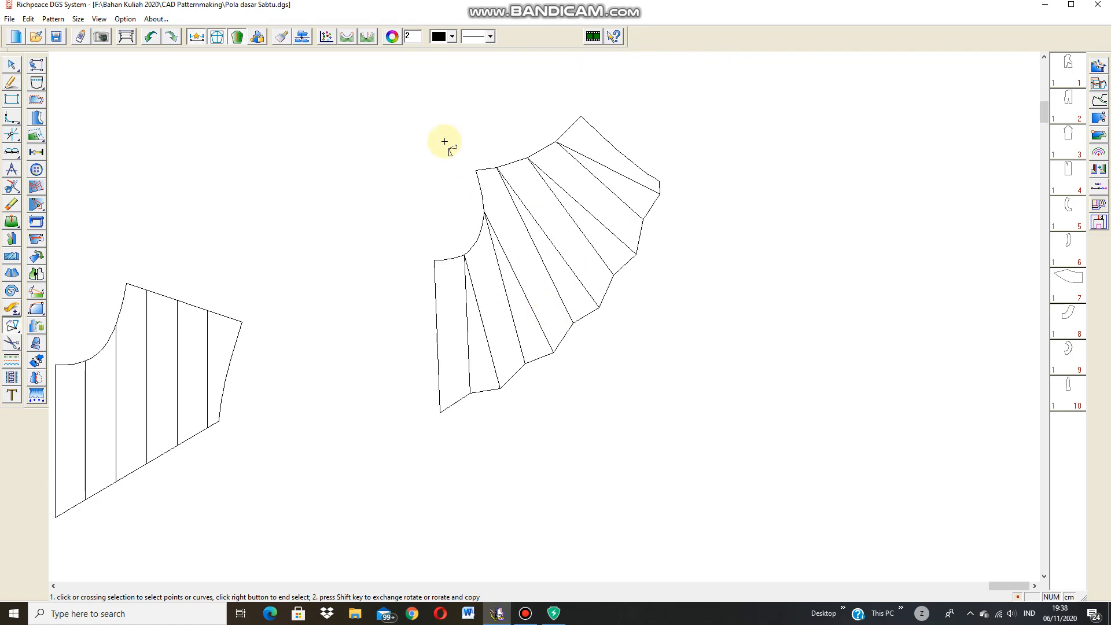
drag(422, 107, 530, 216)
drag(700, 424, 738, 486)
right_click(640, 412)
click(434, 259)
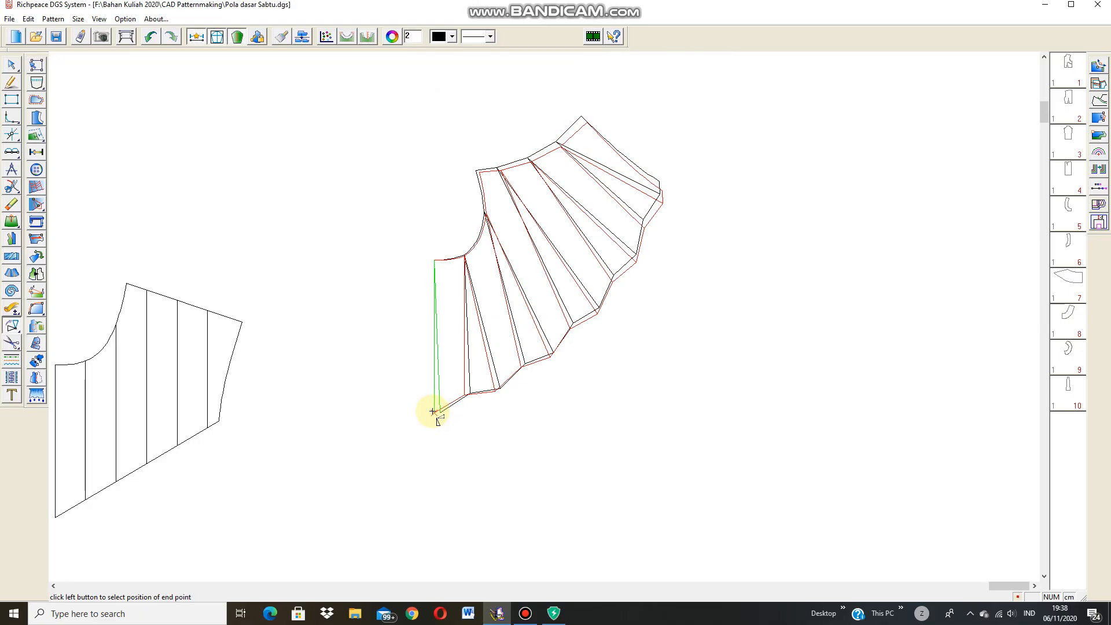
click(433, 412)
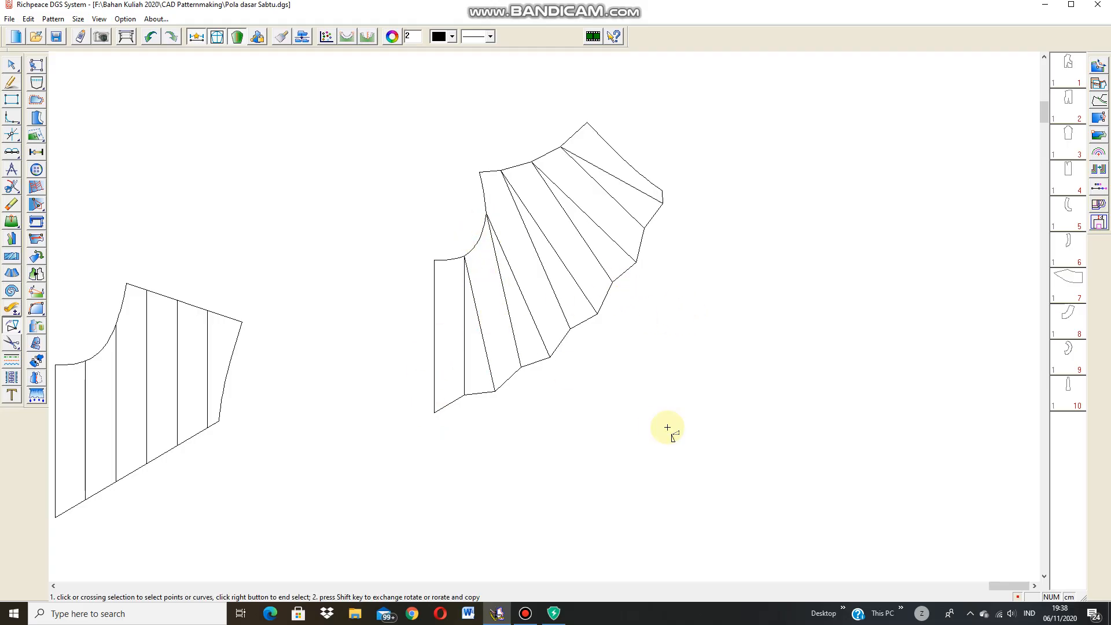
Step: Move the whole expanded yoke down and to the left, placing it beside the divided, unexpanded yoke
click(40, 327)
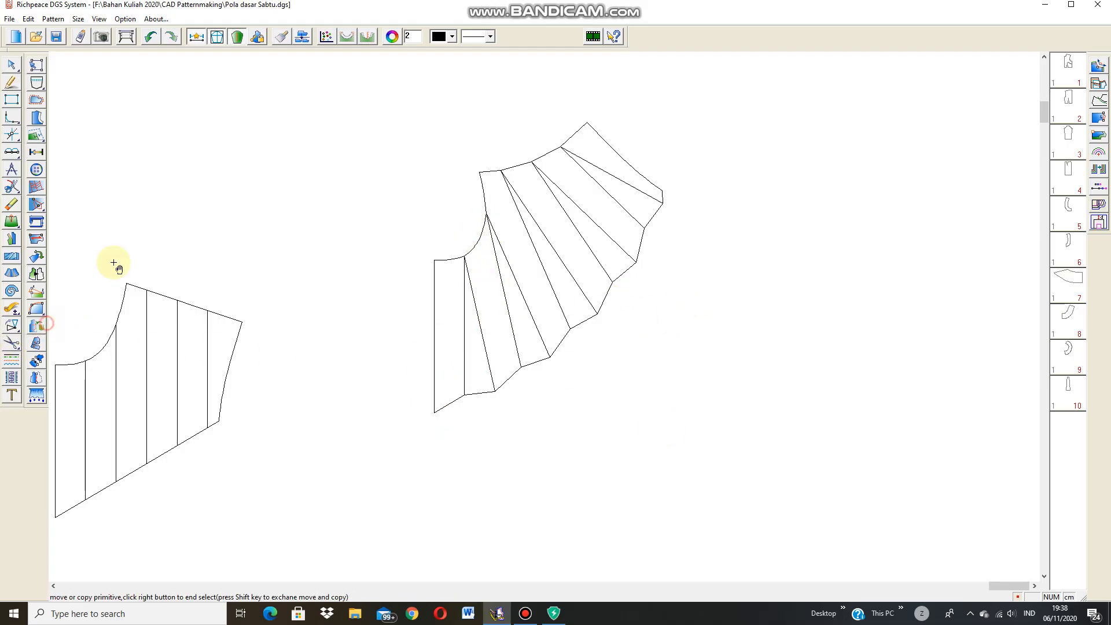
click(377, 102)
right_click(621, 375)
click(542, 282)
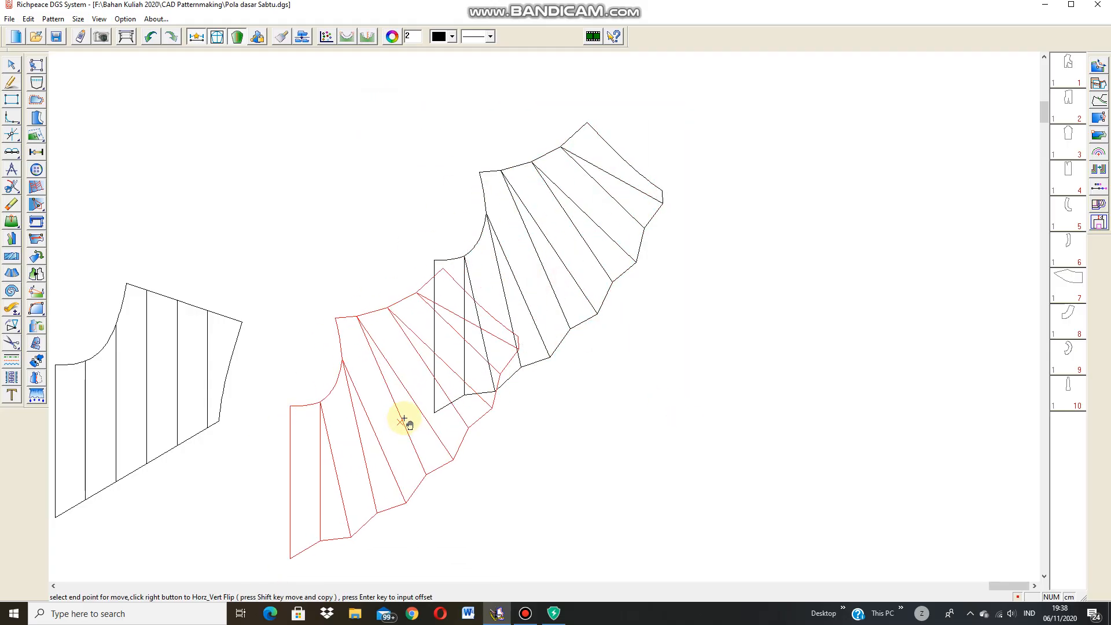
click(402, 423)
Step: Compare the bodice, divided yoke and expanded yoke with the corresponding example row above them
scroll(544, 316, up, 2)
scroll(543, 317, down, 3)
scroll(485, 386, down, 1)
scroll(544, 316, up, 1)
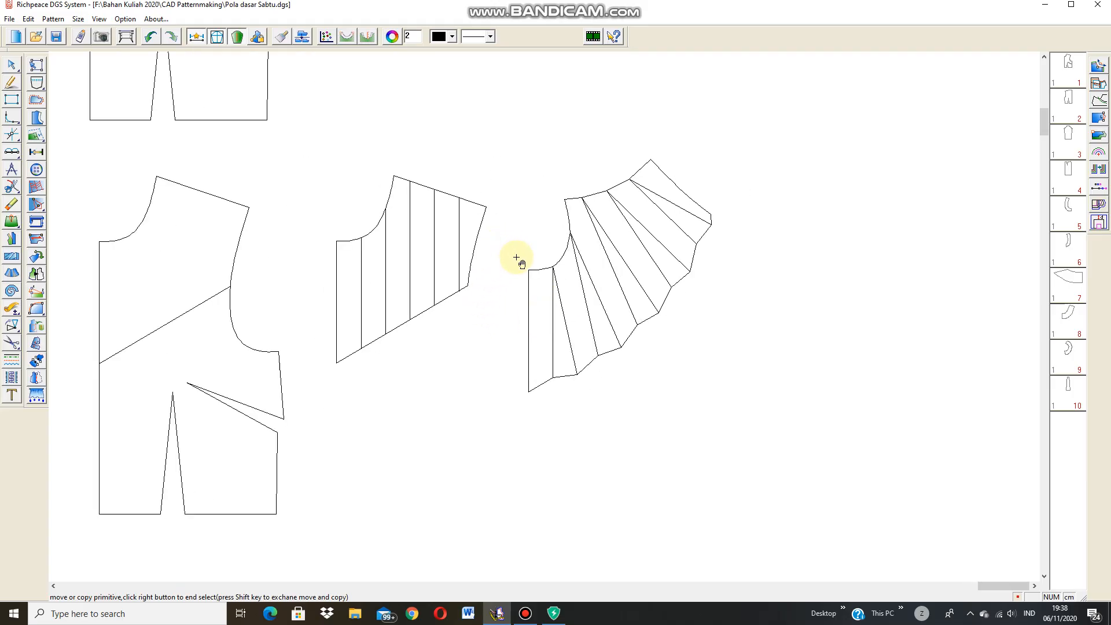
scroll(496, 278, down, 2)
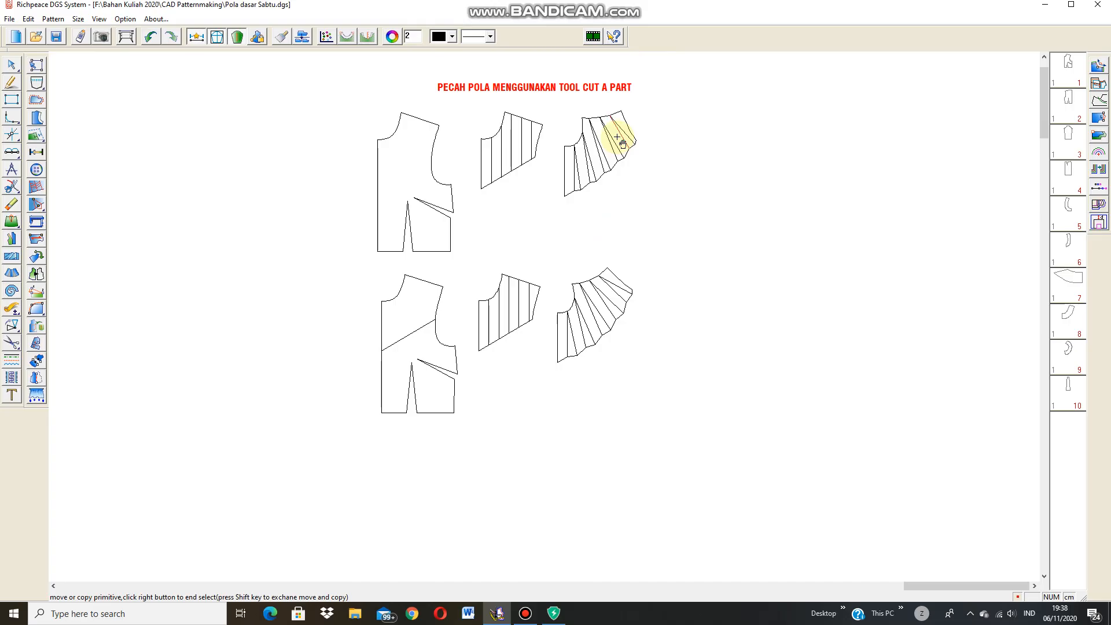
scroll(617, 137, up, 1)
scroll(465, 478, up, 1)
scroll(549, 297, down, 1)
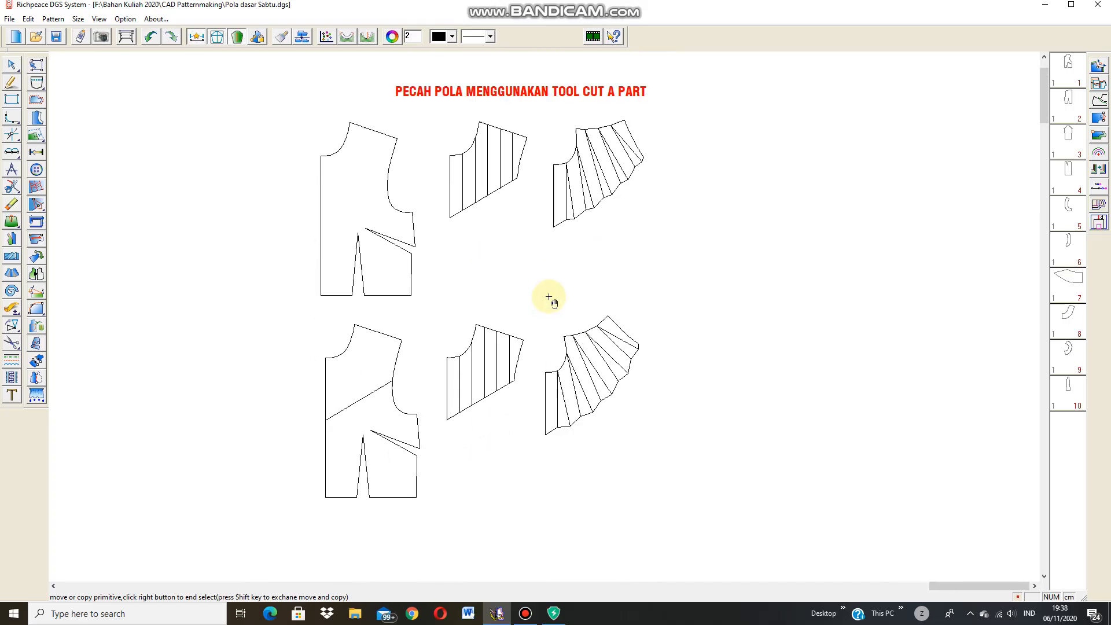